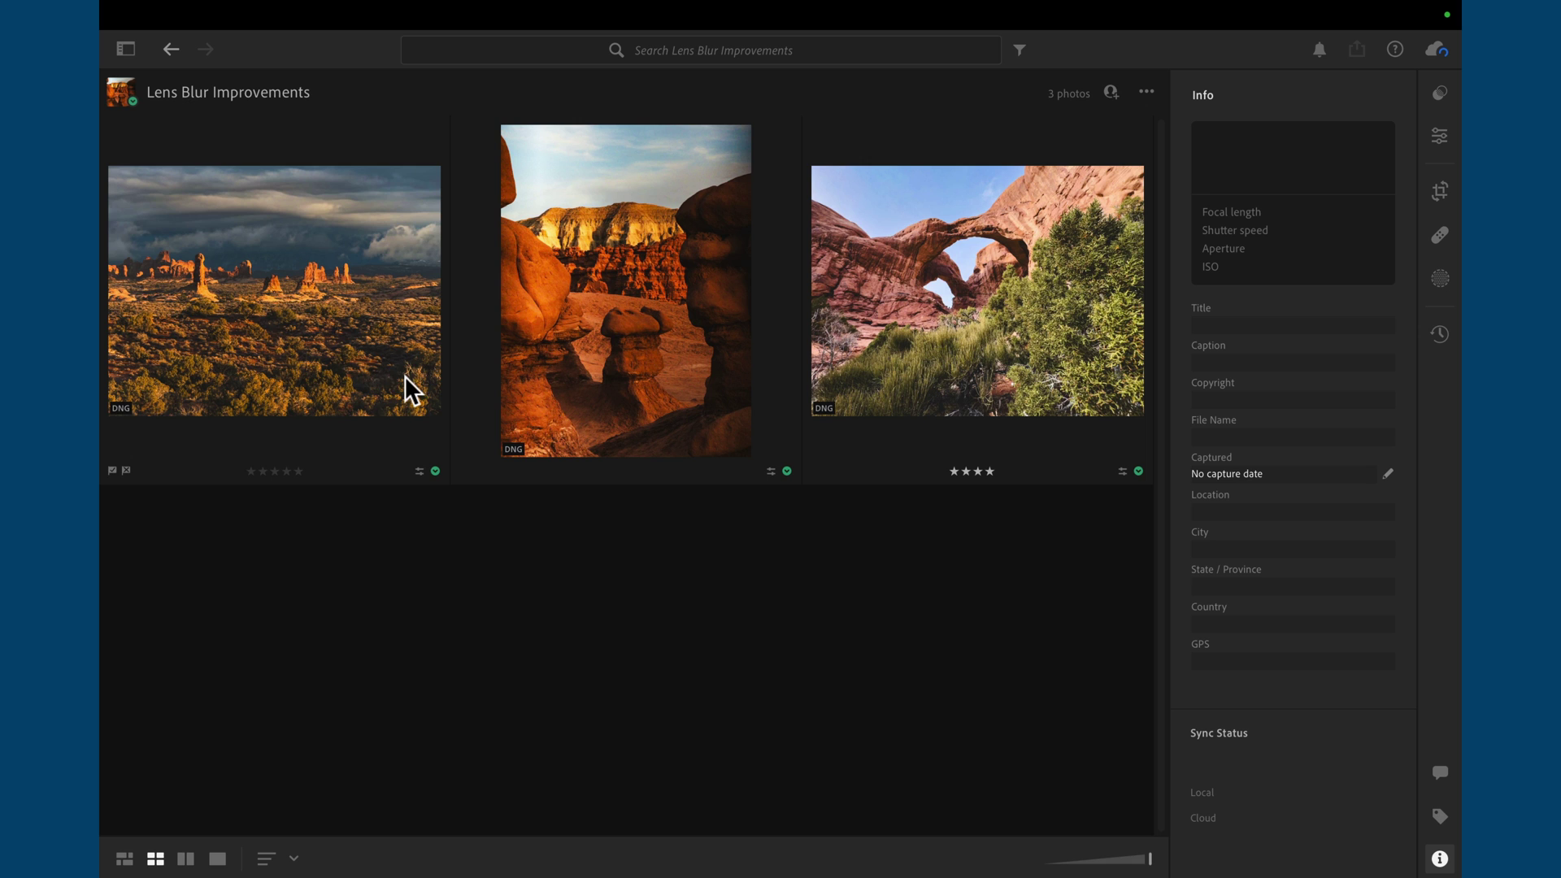
- Open IMG_5353.DNG, the Moab red-rock landscape, in the large single-photo loupe view
double_click(383, 359)
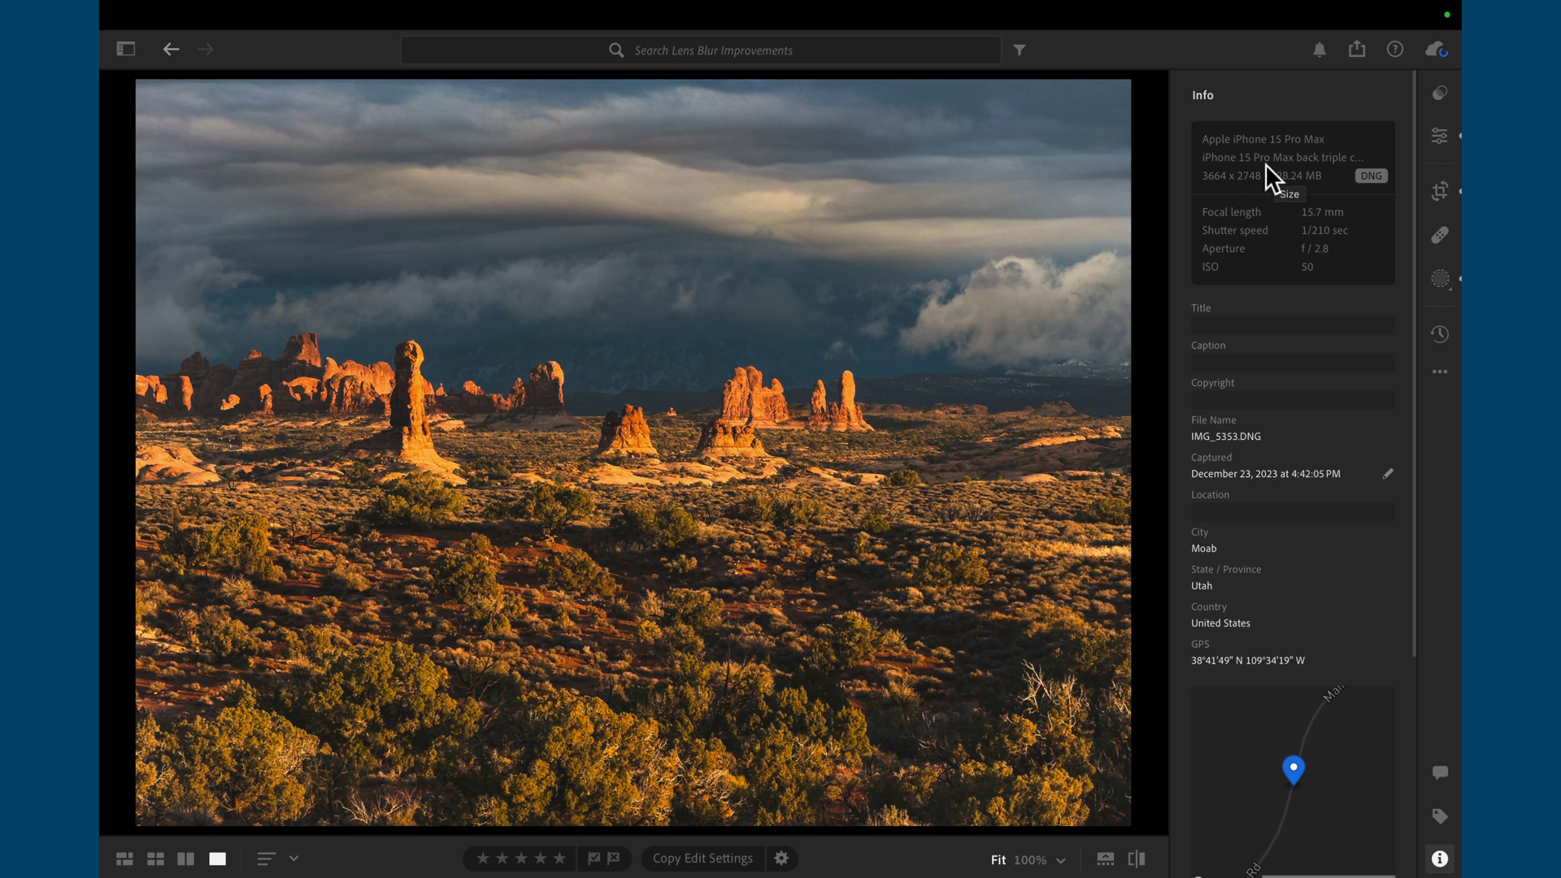
- Show the Edit adjustments, compare before and after, and scroll down to the Lens Blur section
left_click(1432, 139)
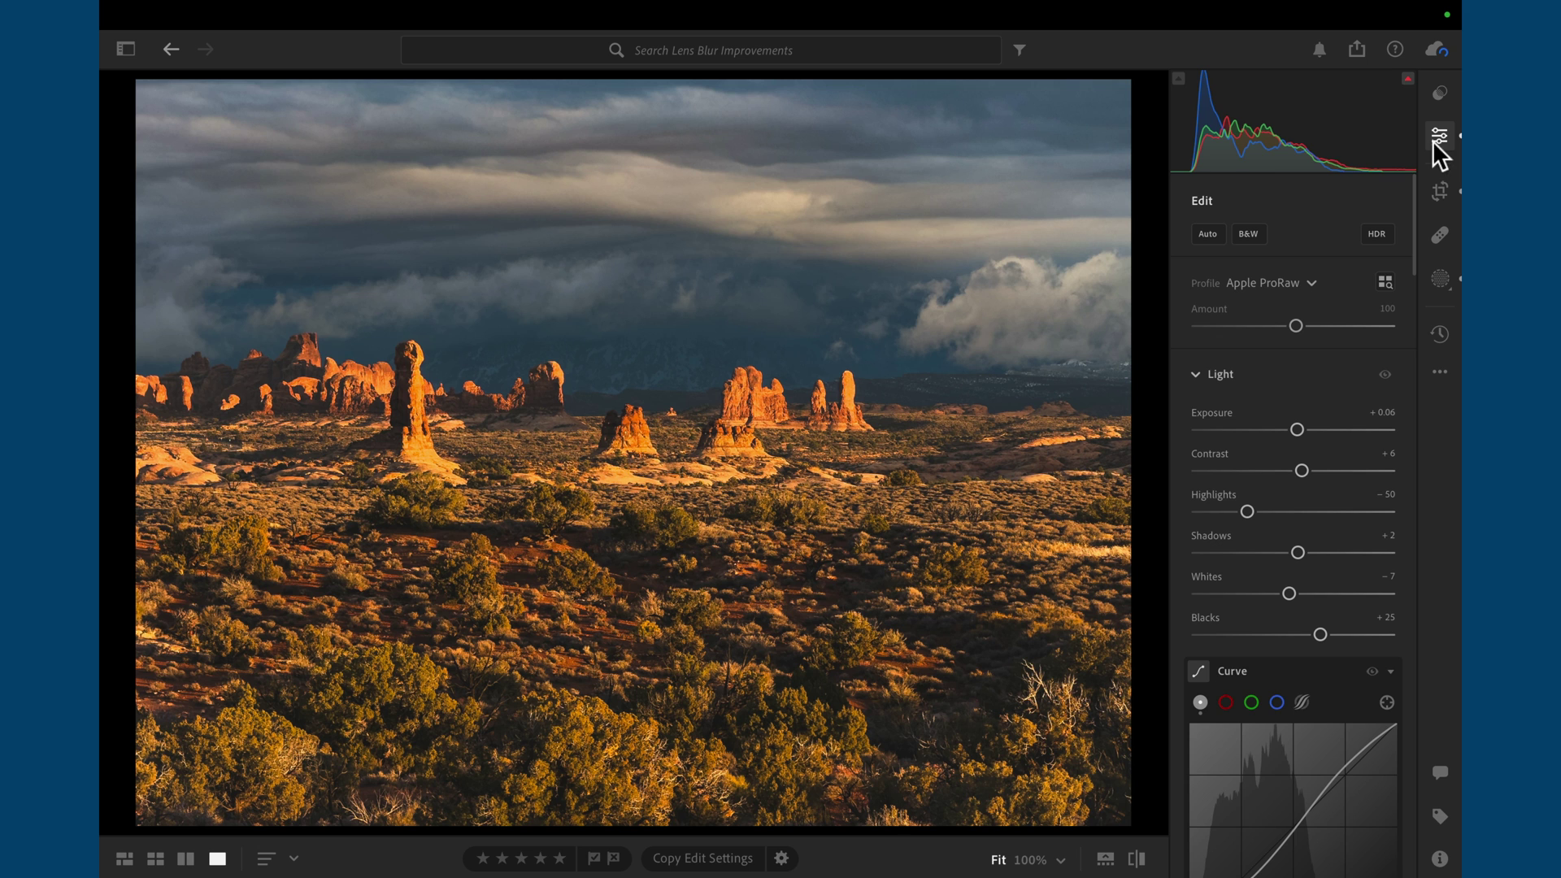
left_click(1143, 150)
key("backslash")
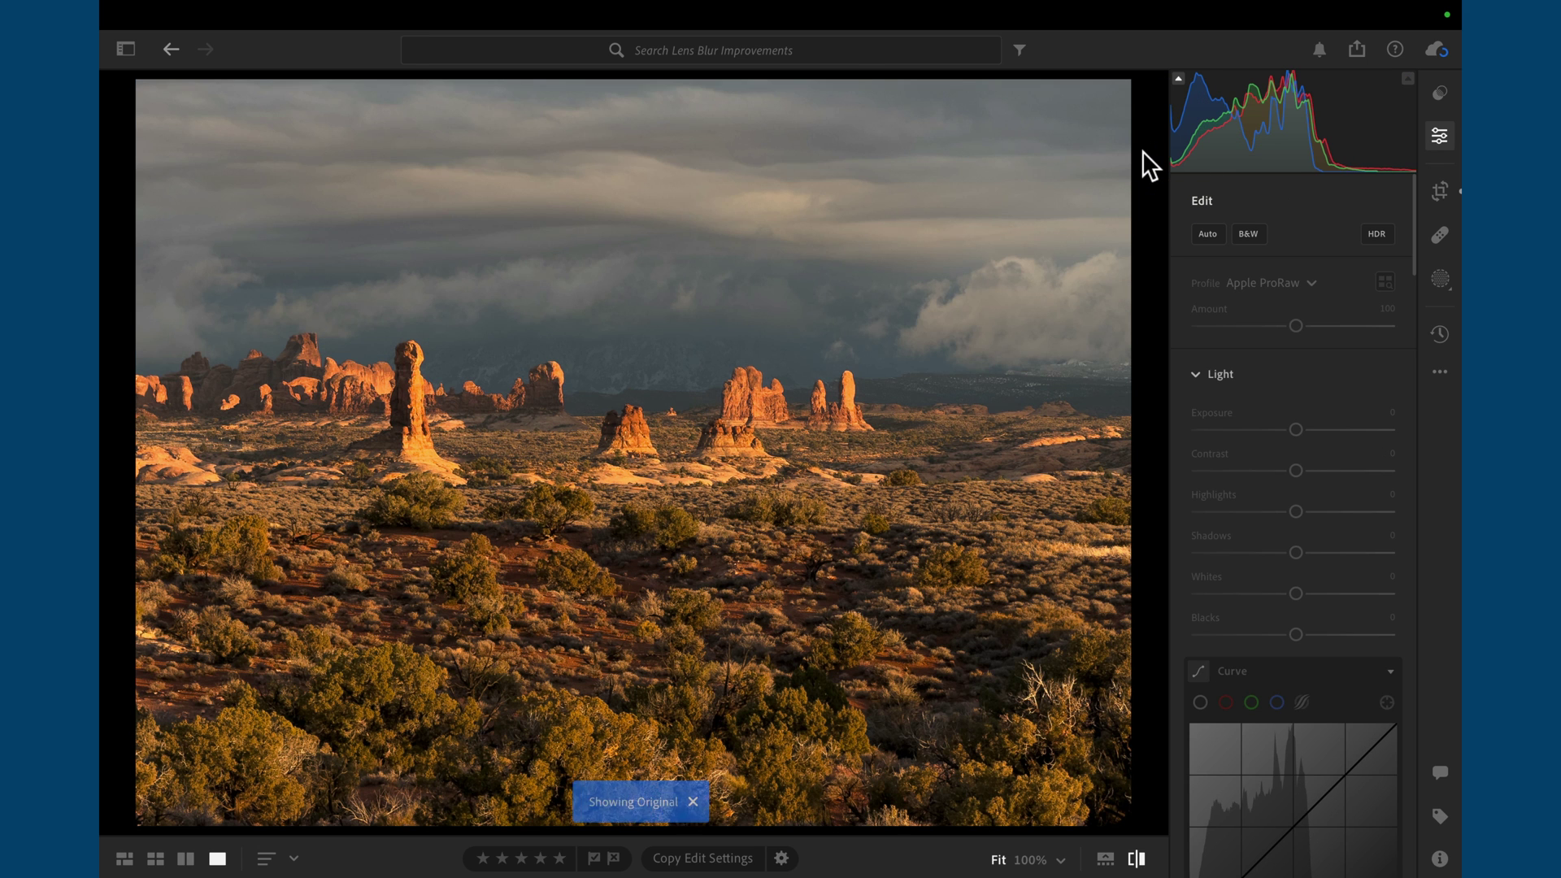
key("backslash")
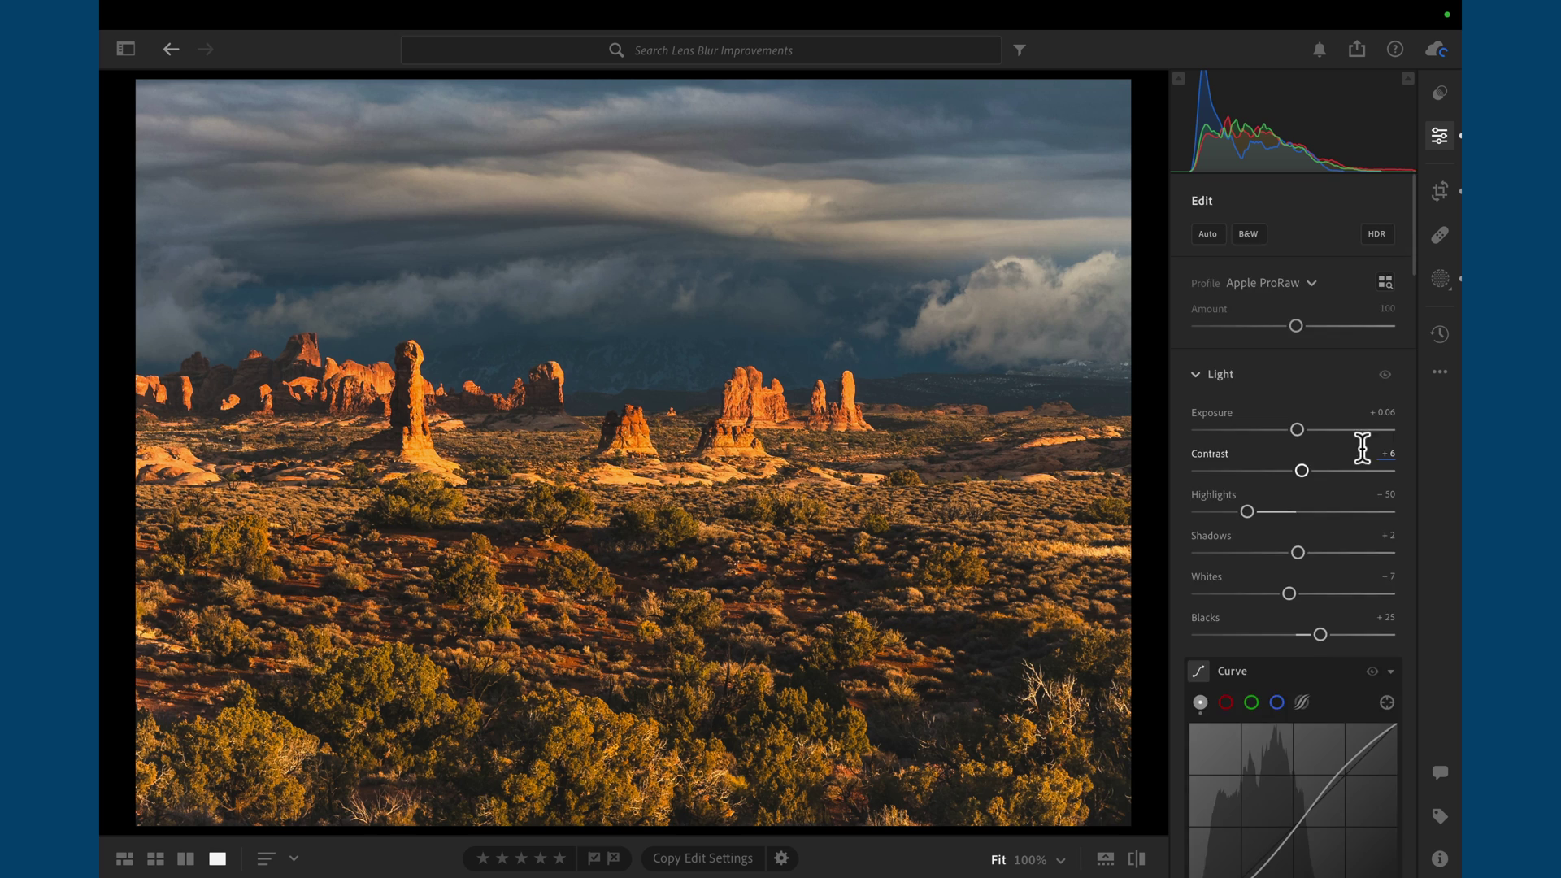
scroll(1361, 445, "down", 15)
scroll(1361, 445, "down", 10)
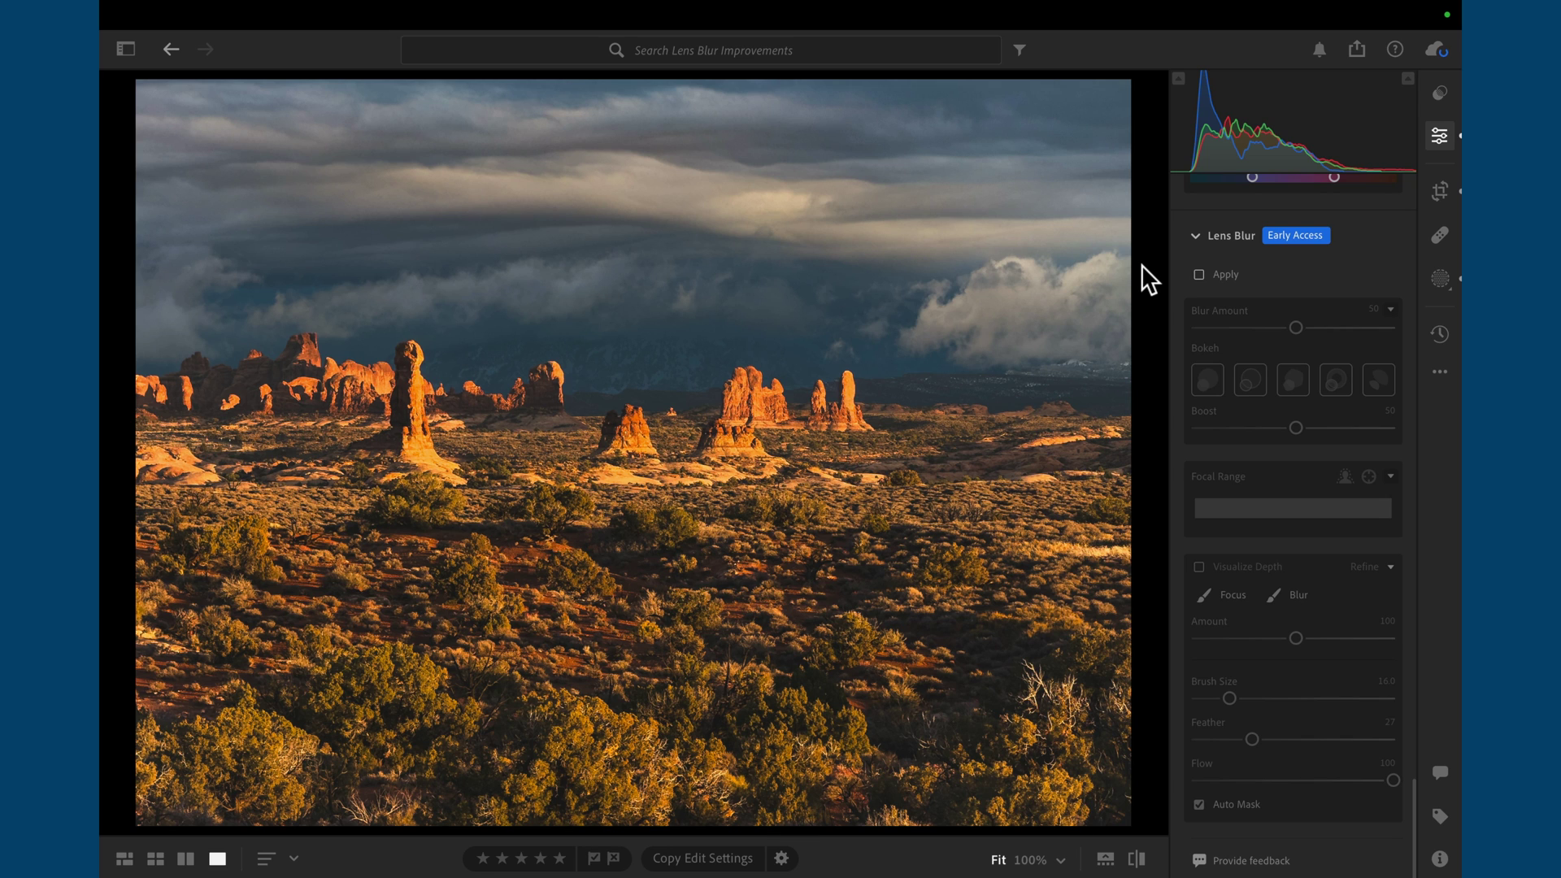
- Enable Lens Blur on the Moab photo and set Blur Amount to 100
left_click(1198, 274)
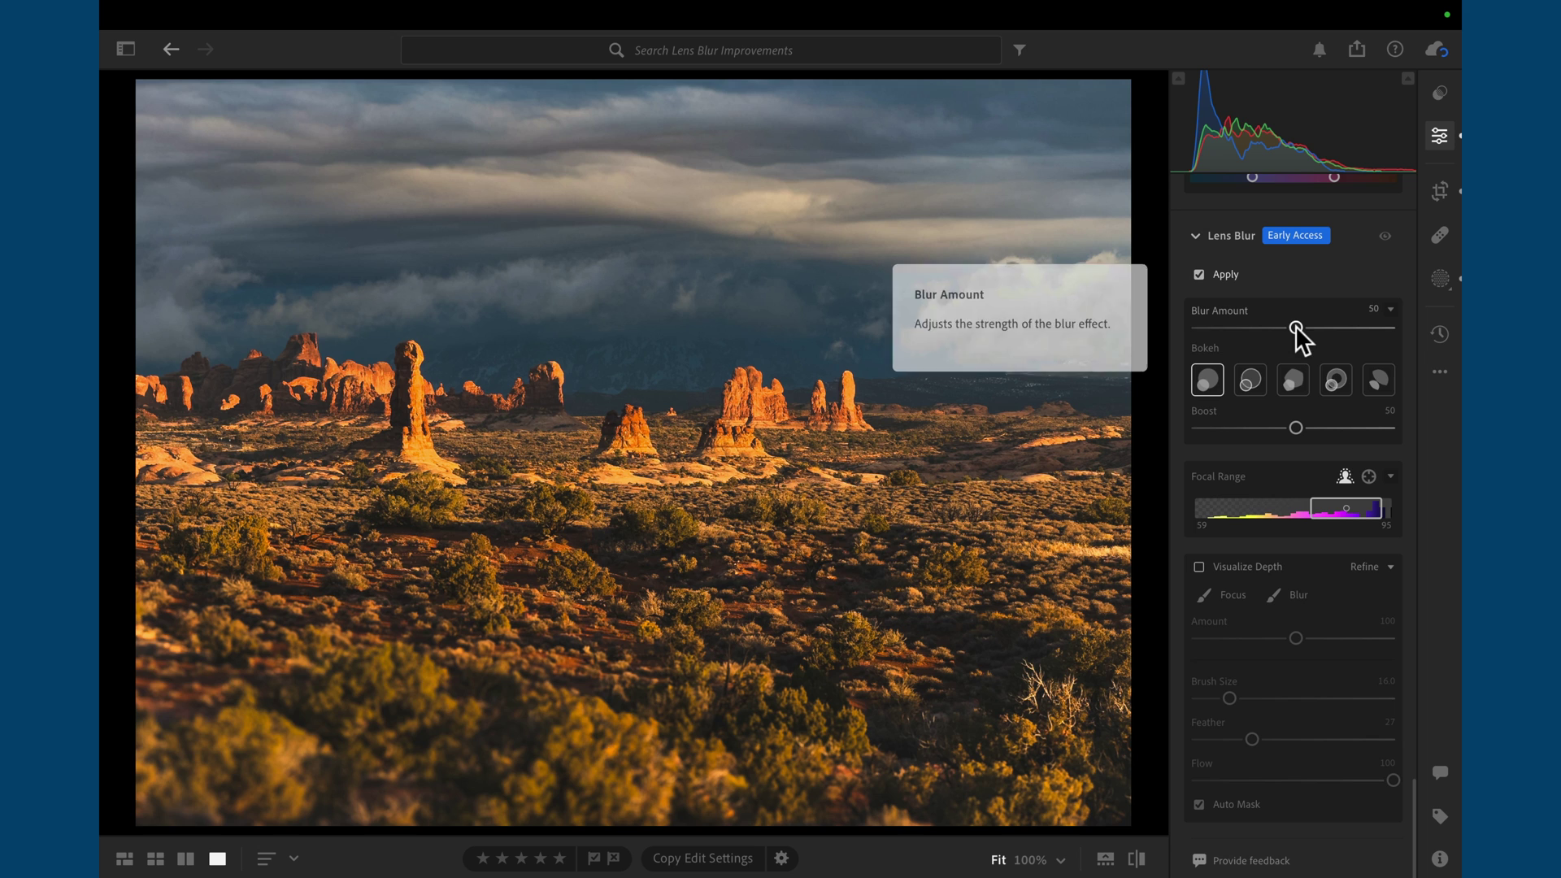
left_click_drag(1296, 328, 1413, 332)
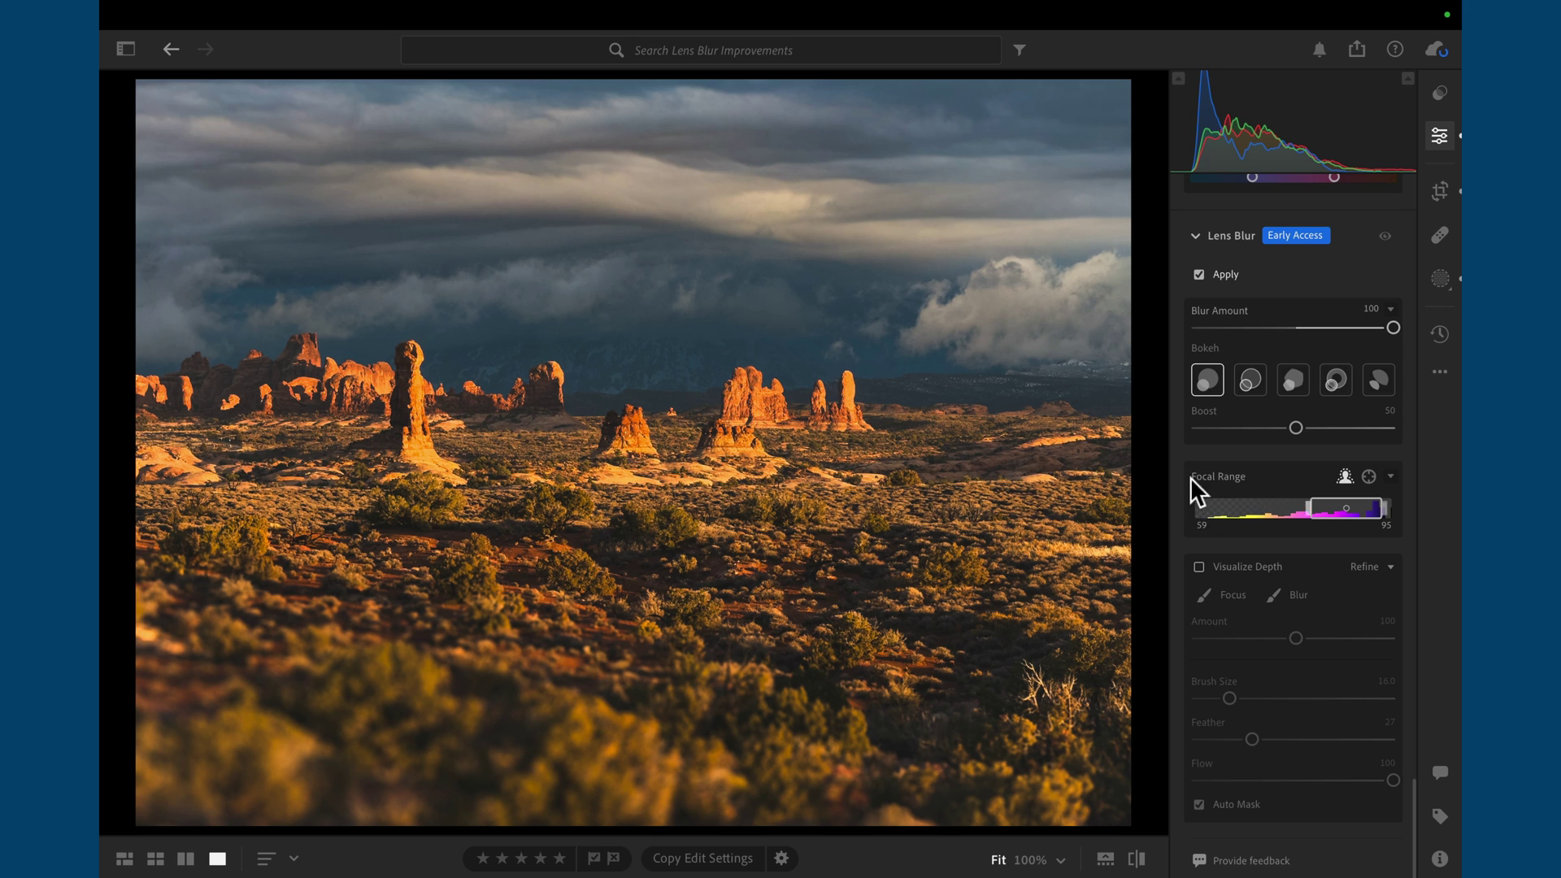
- Adjust the Focal Range box and its left handle until focus spans about 58–100
left_click(1345, 509)
mouse_move(1348, 509)
left_mouse_down()
mouse_move(1232, 520)
mouse_move(1366, 521)
left_mouse_up()
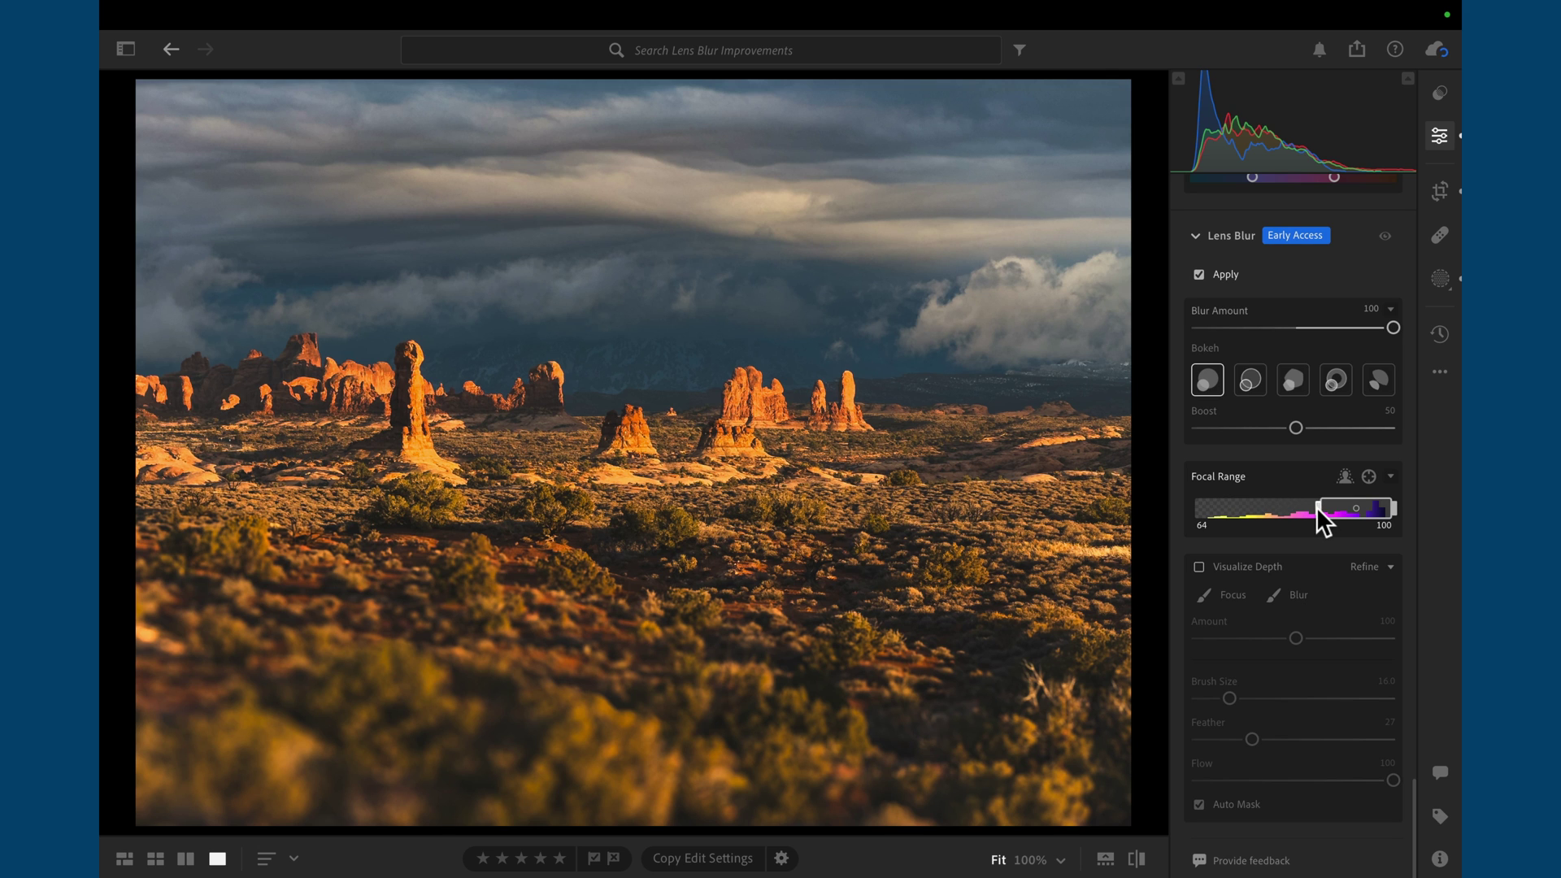
mouse_move(1317, 508)
left_mouse_down()
mouse_move(1288, 515)
mouse_move(1340, 515)
left_mouse_up()
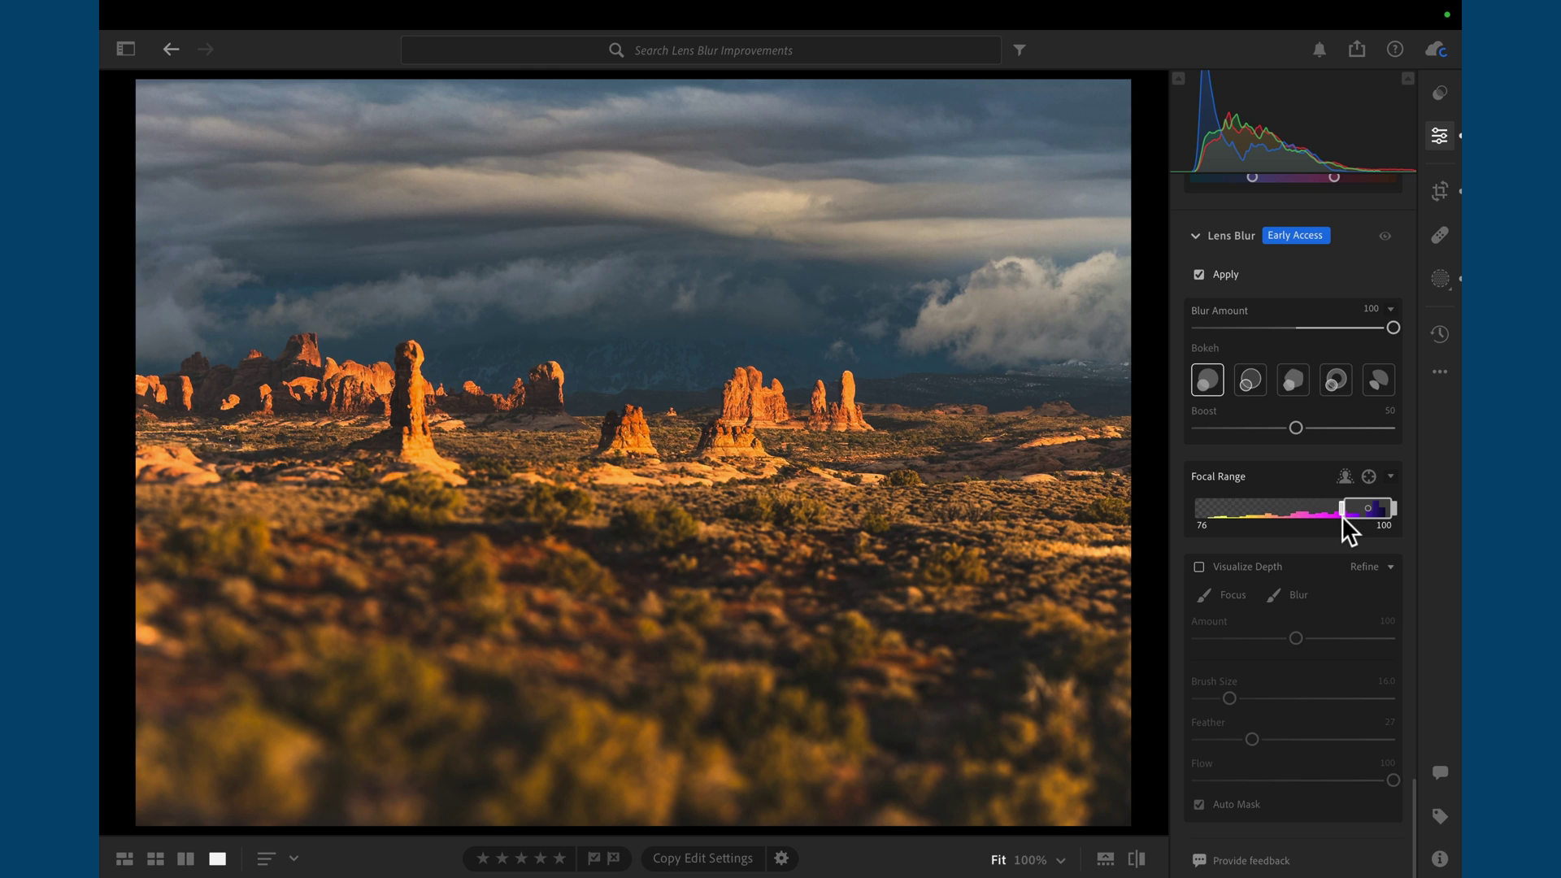
left_click_drag(1341, 506, 1304, 514)
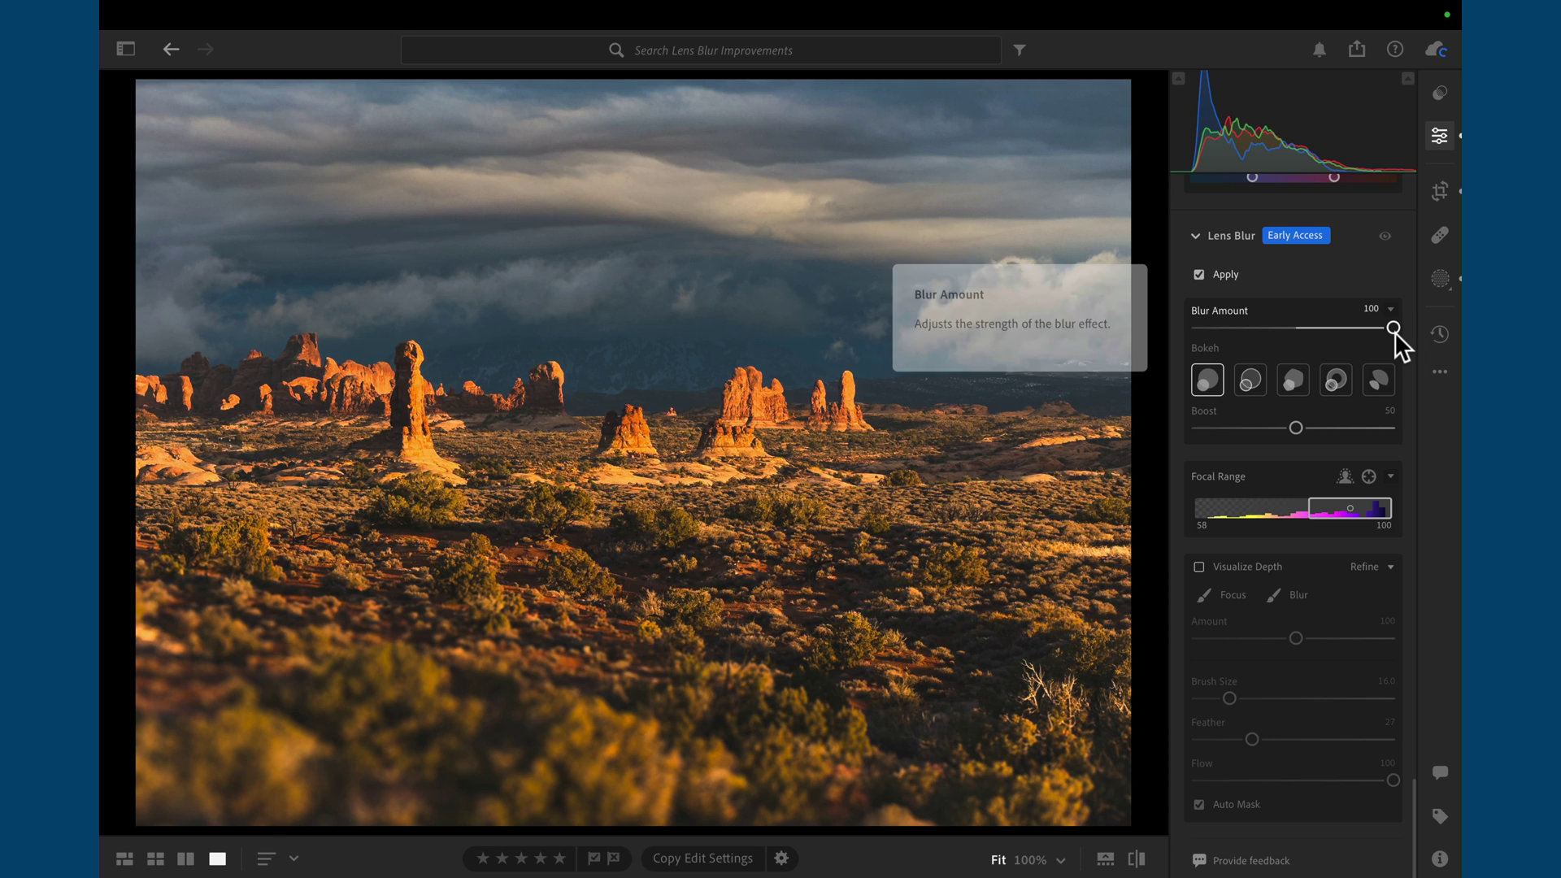
- Lower Blur Amount to 30, settle it at 51, and move the focal near limit to 61
left_click_drag(1393, 327, 1246, 328)
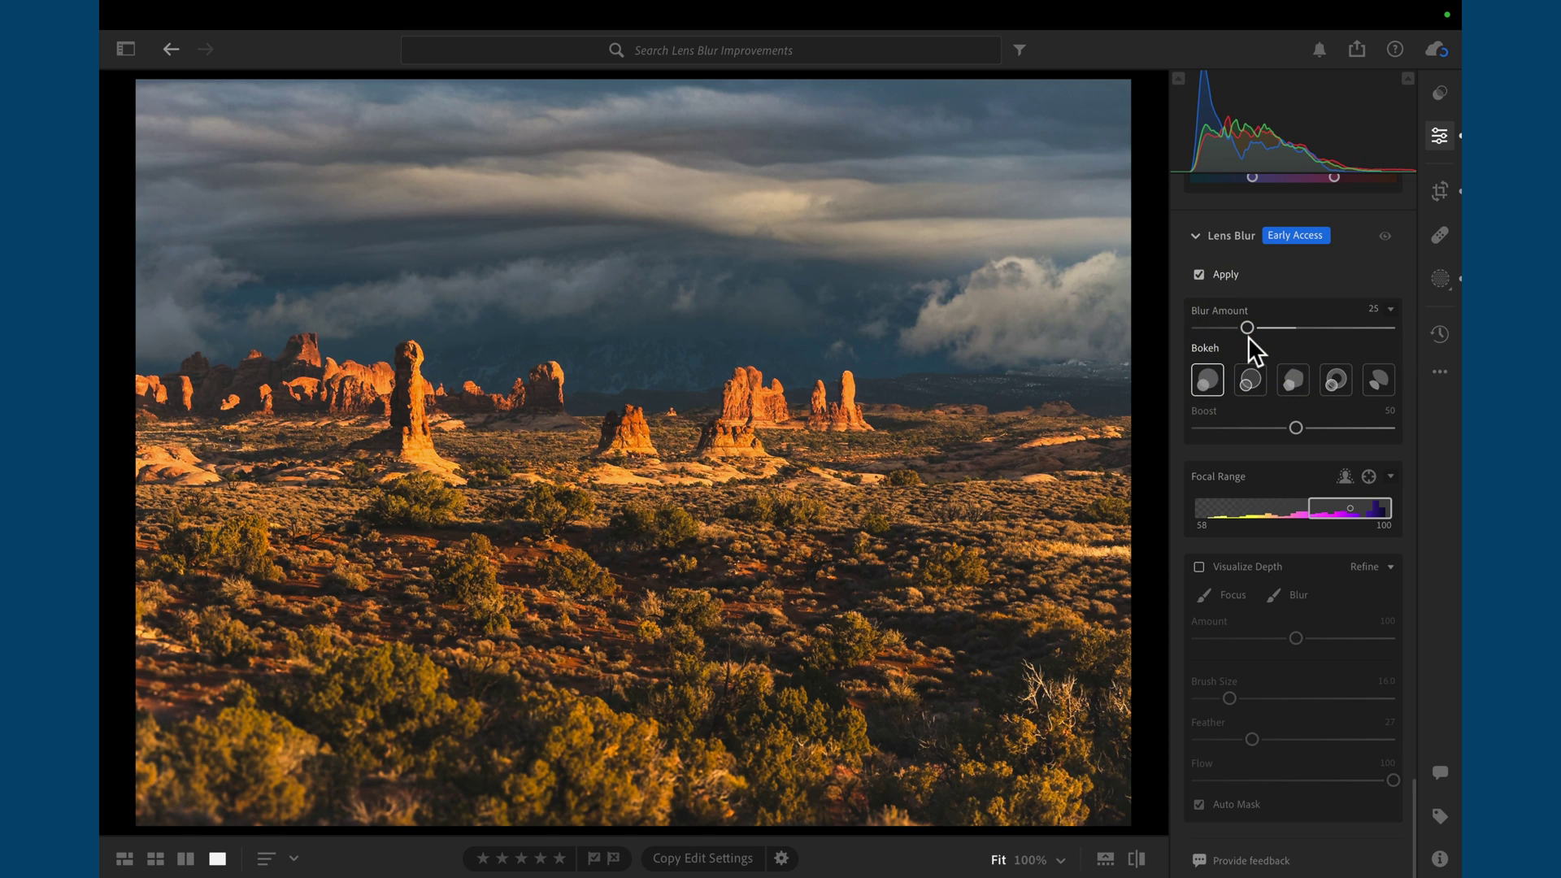
left_click_drag(1249, 336, 1272, 332)
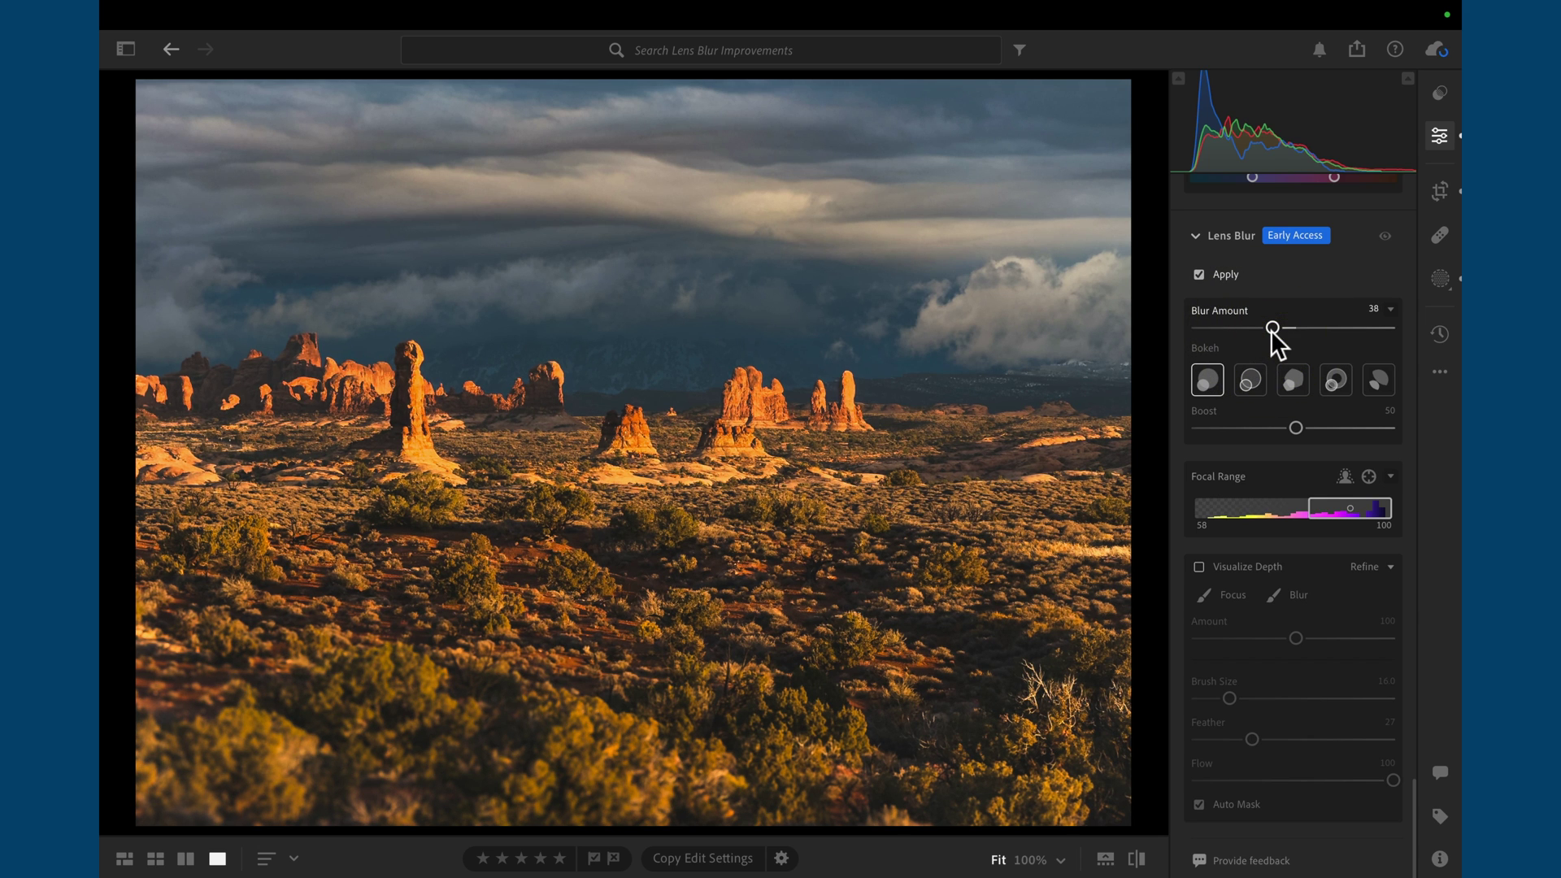
left_click_drag(1271, 331, 1297, 331)
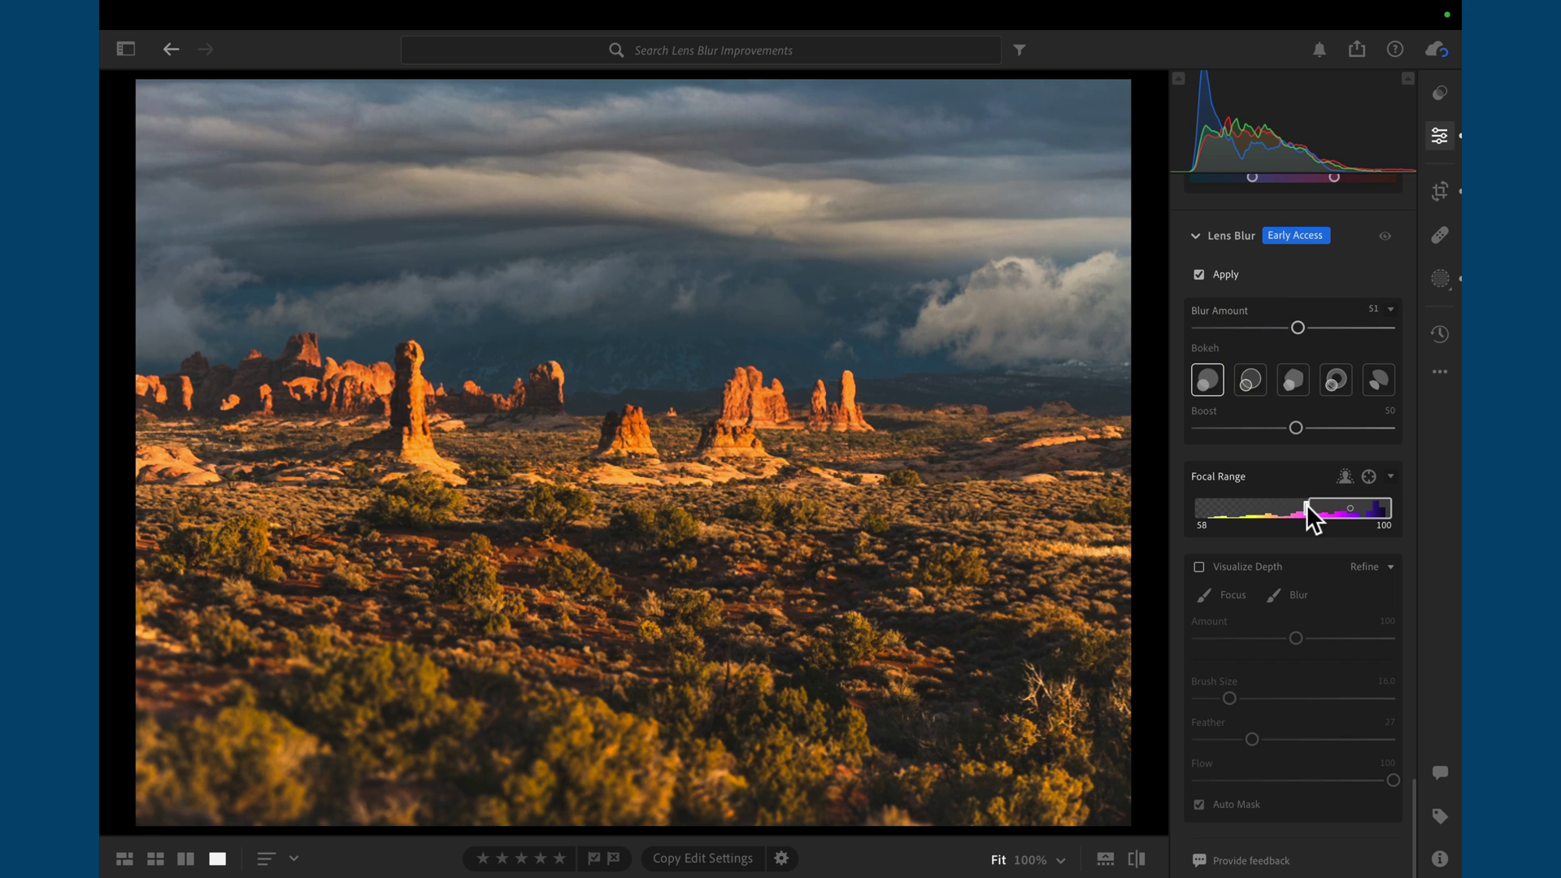
left_click_drag(1307, 505, 1318, 508)
- Toggle Lens Blur off and back on to compare, keeping Amount 51 and focal range 63–100
left_click(1382, 236)
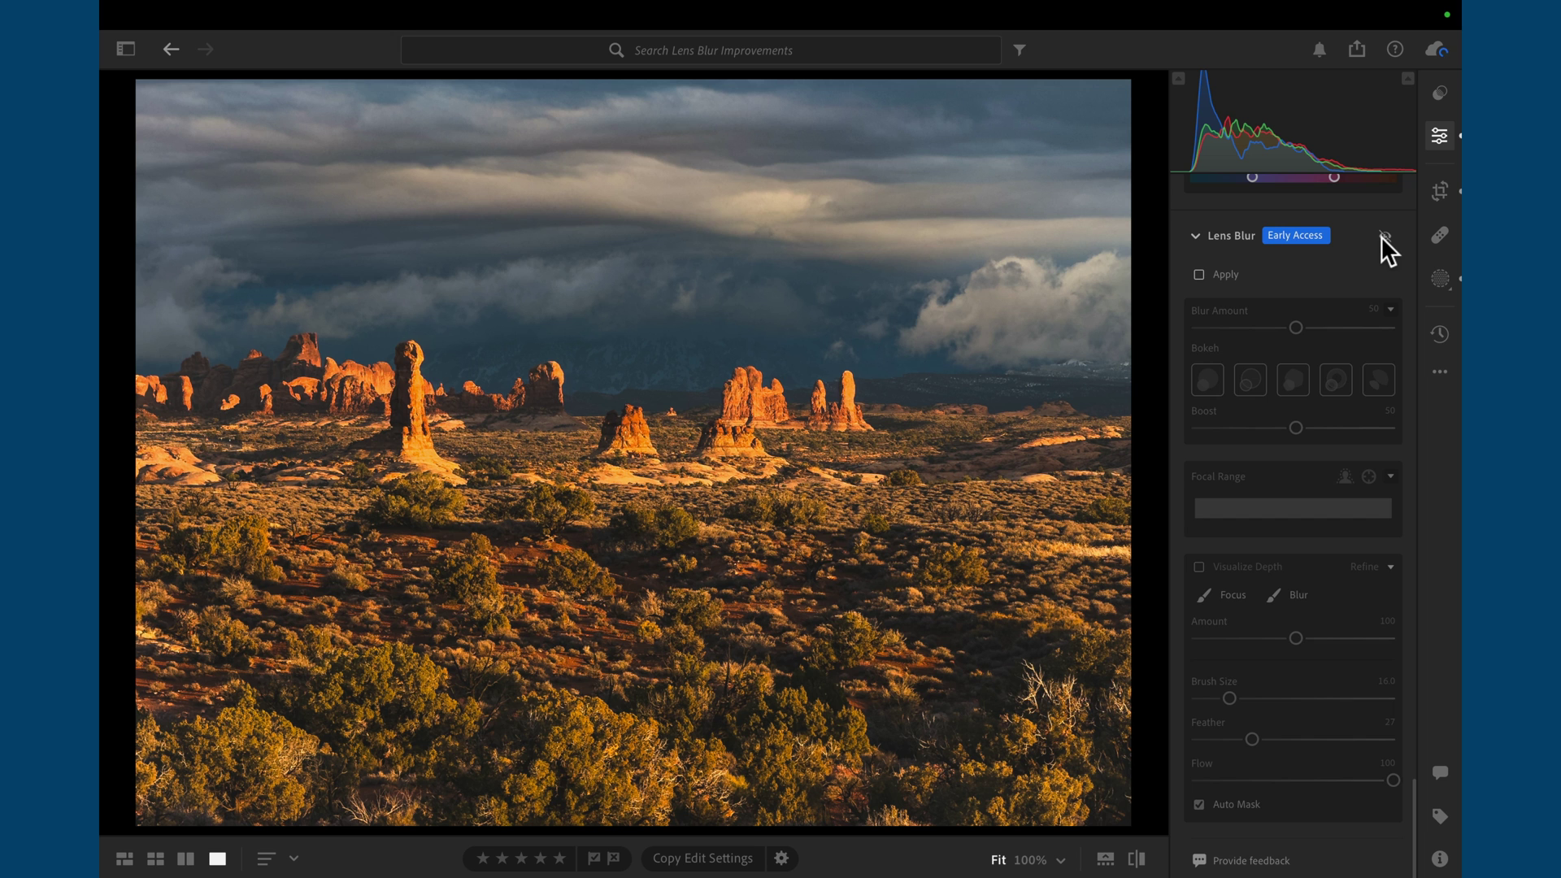
left_click(1383, 236)
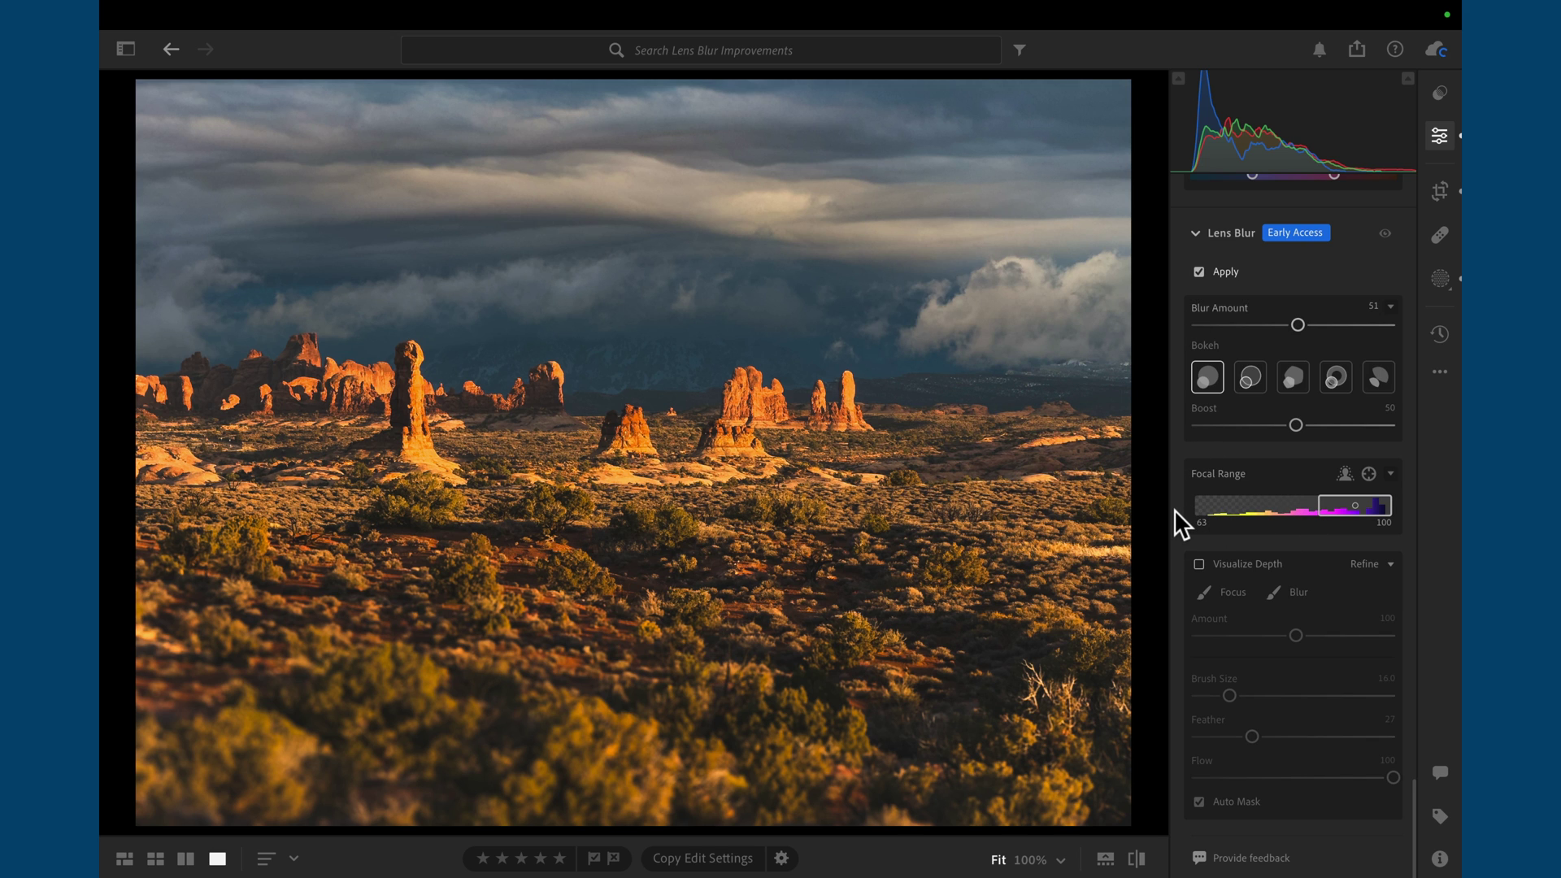
- Go to the next photo, the goblin hoodoos, and enable Lens Blur at amount 50
key("Right")
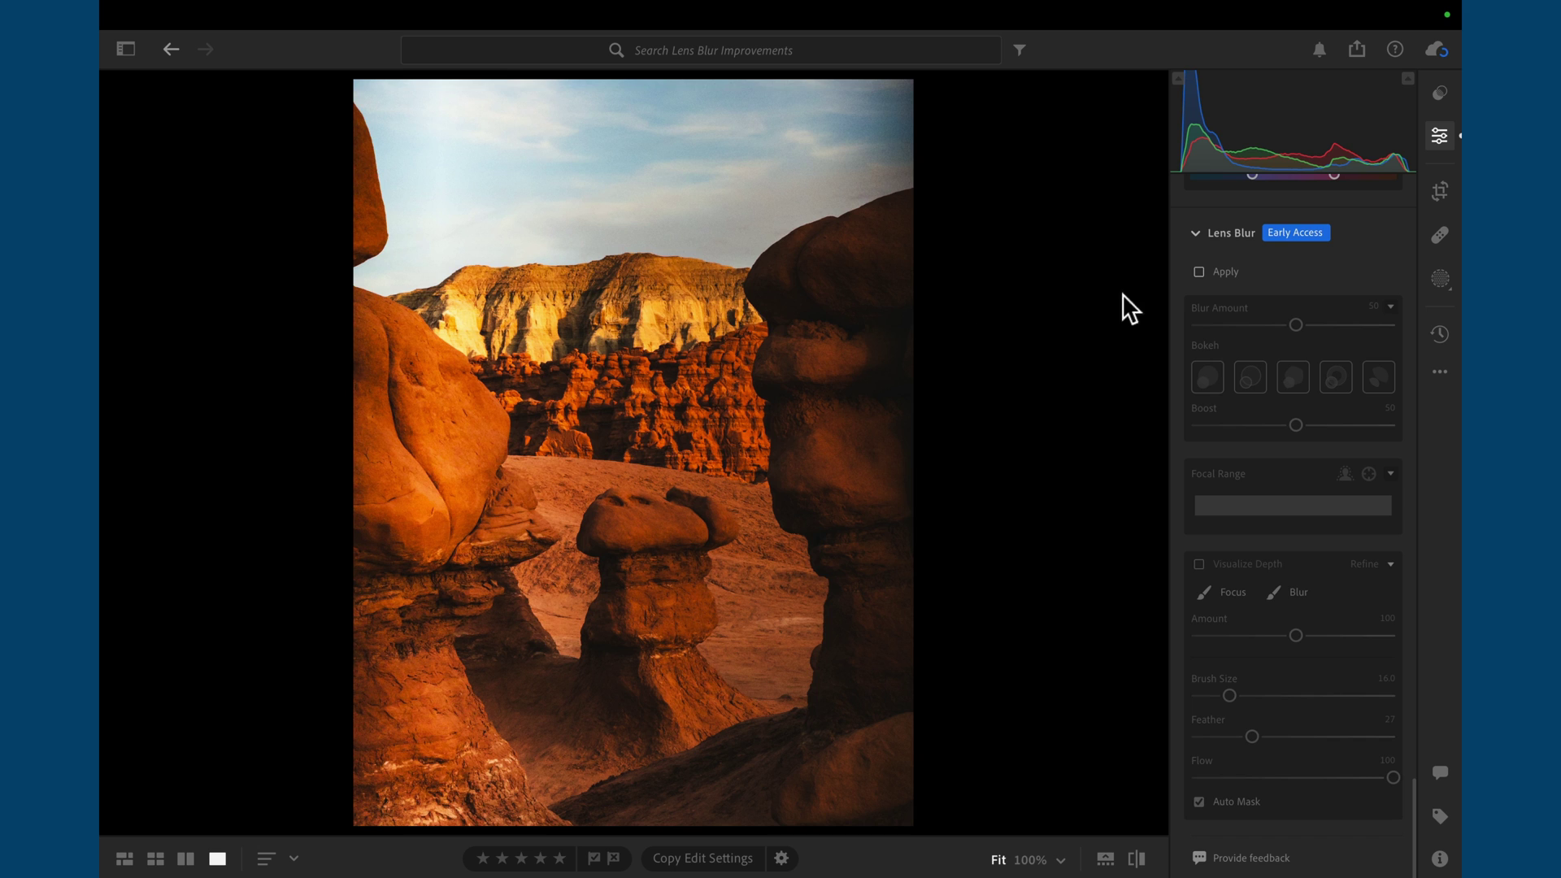
left_click(1198, 272)
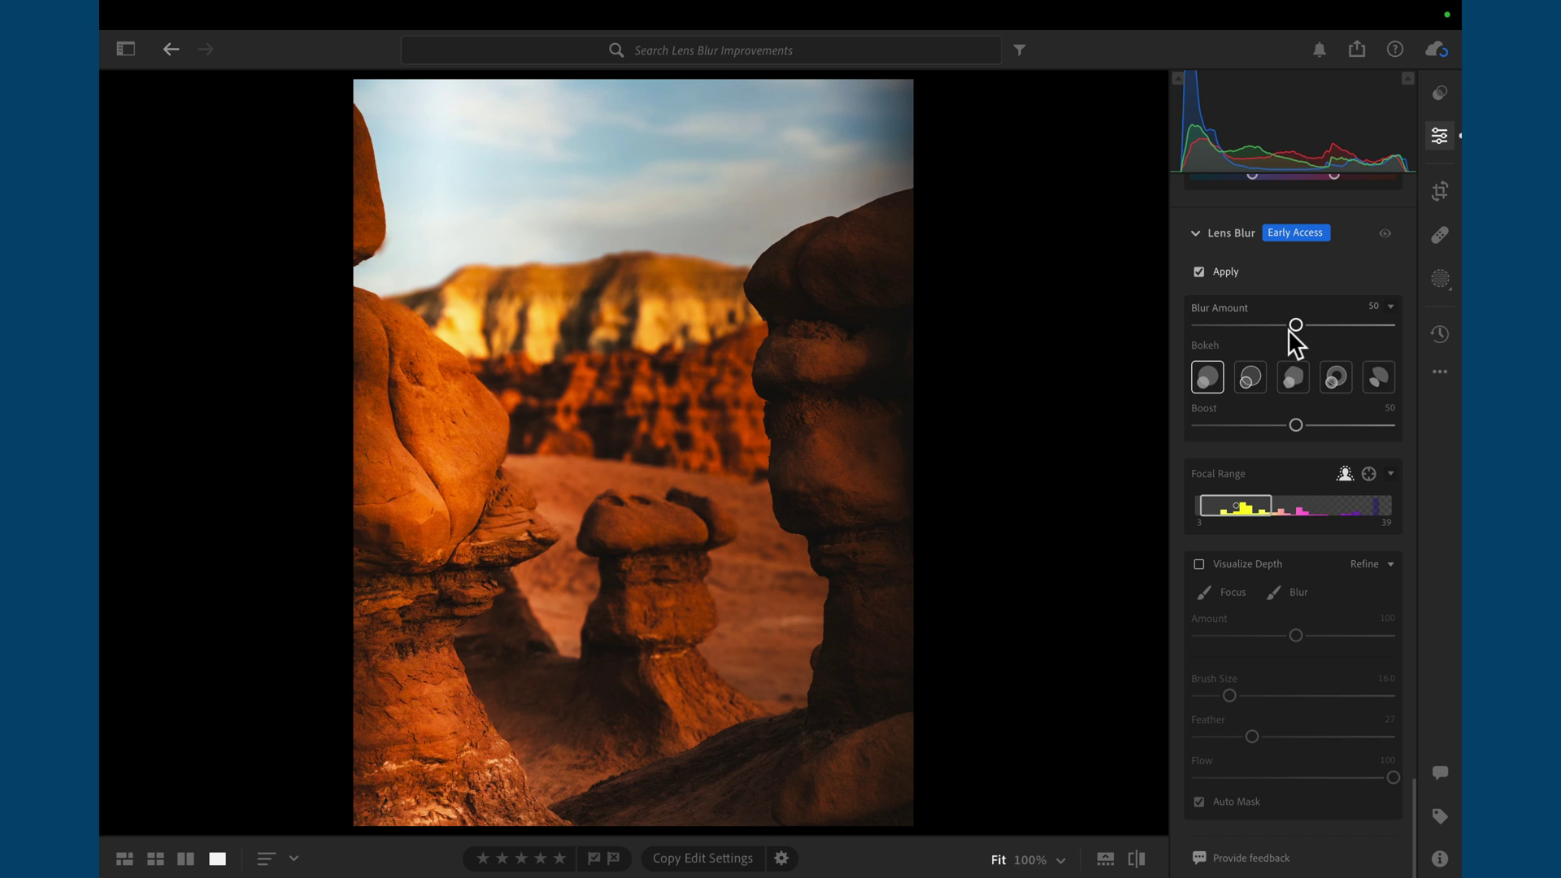
- Set the goblin photo's Blur Amount to 100 and extend the focal range to 3–67
left_click_drag(1301, 325, 1416, 334)
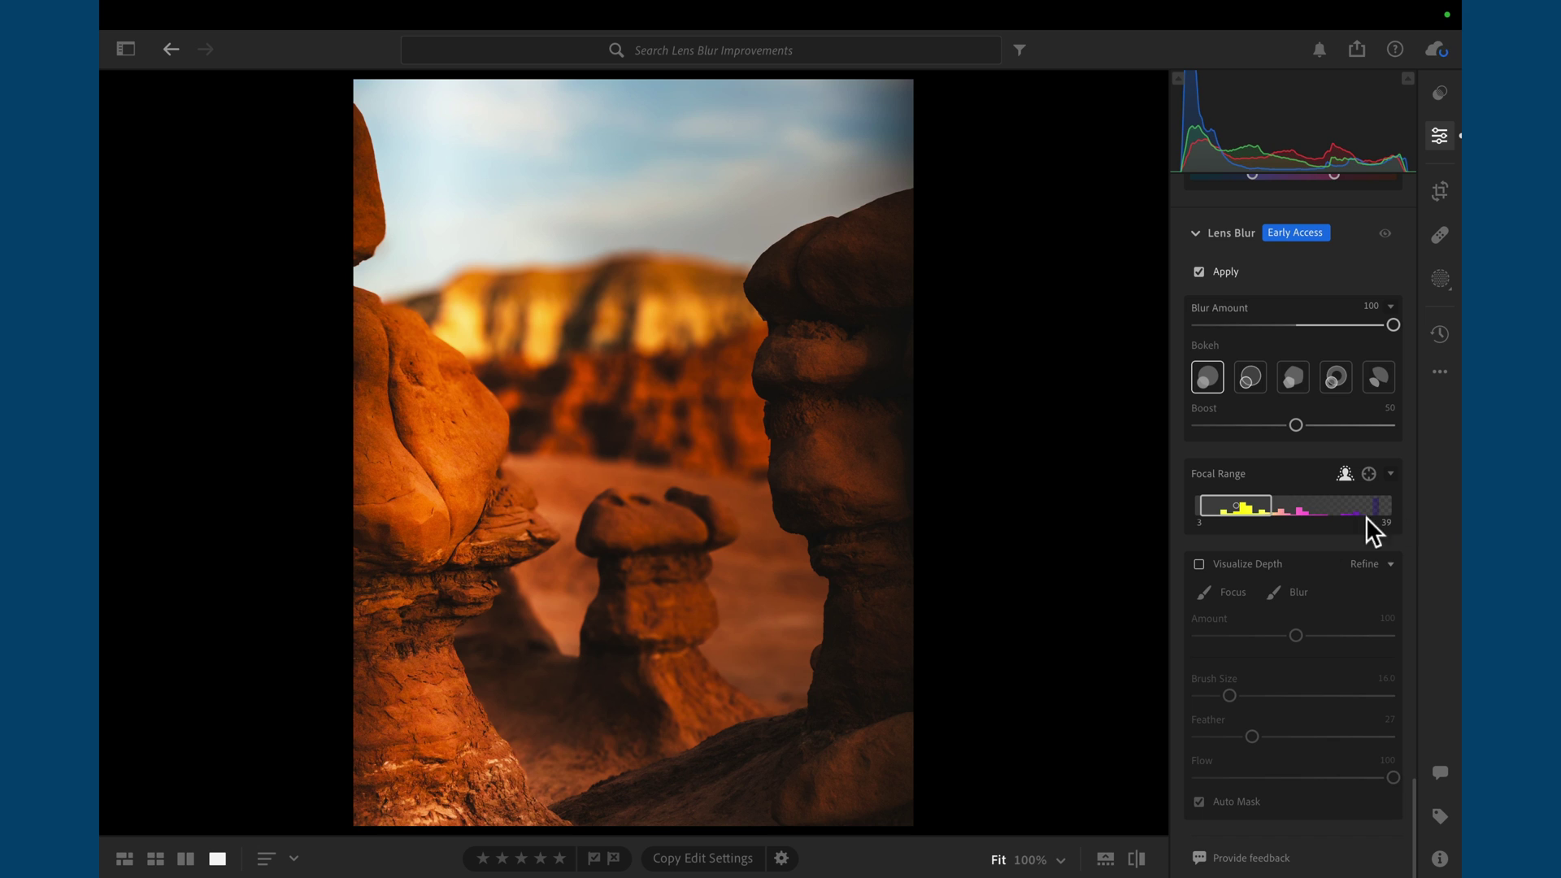
mouse_move(1250, 504)
left_click_drag(1273, 500, 1313, 511)
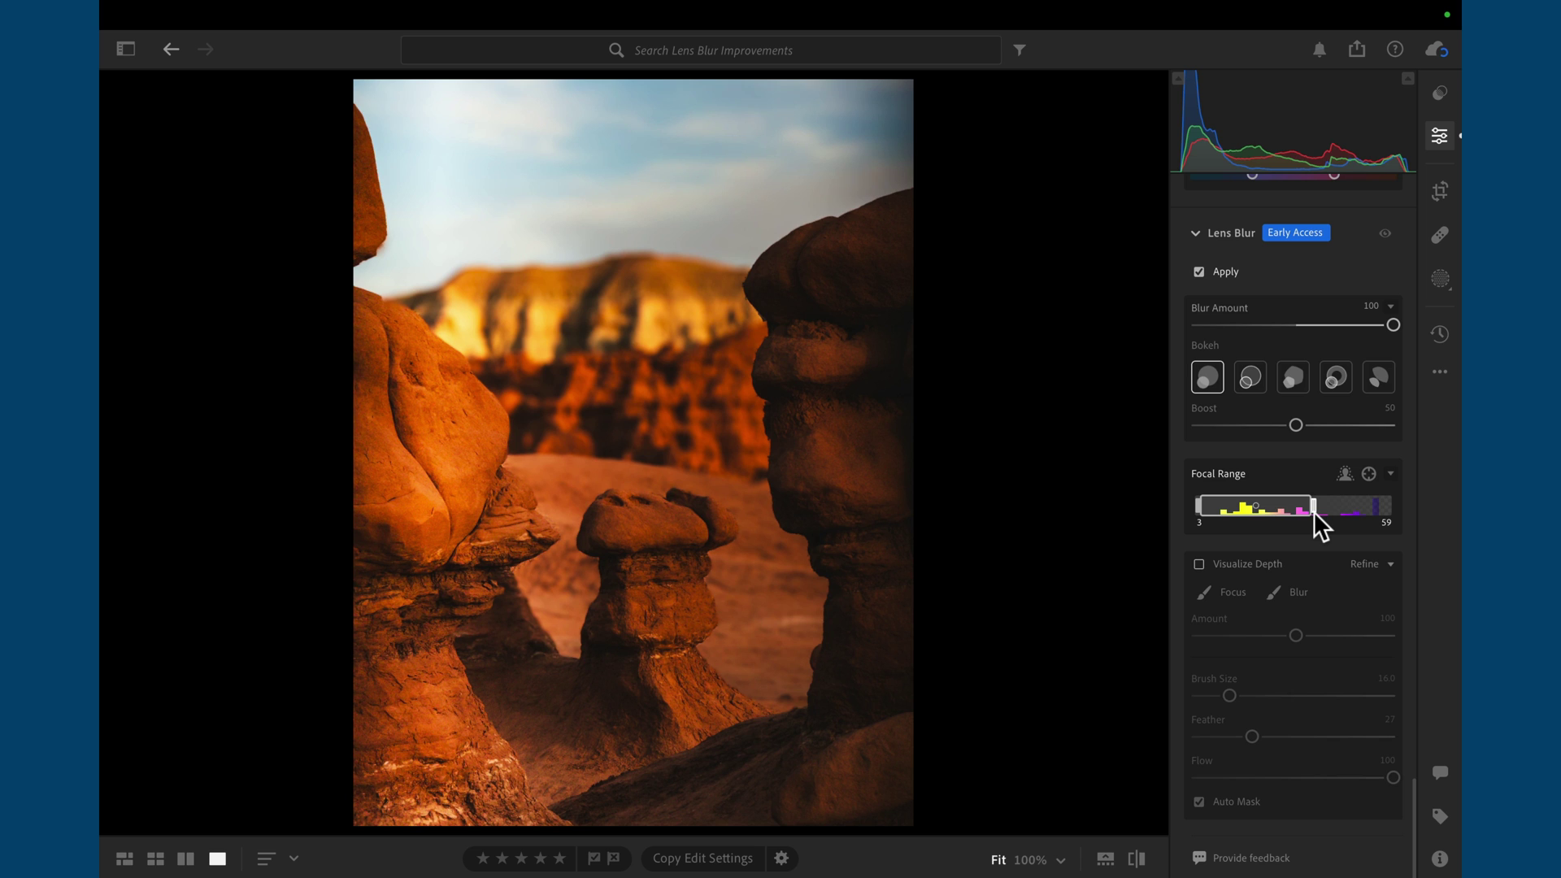
left_click_drag(1314, 510, 1329, 512)
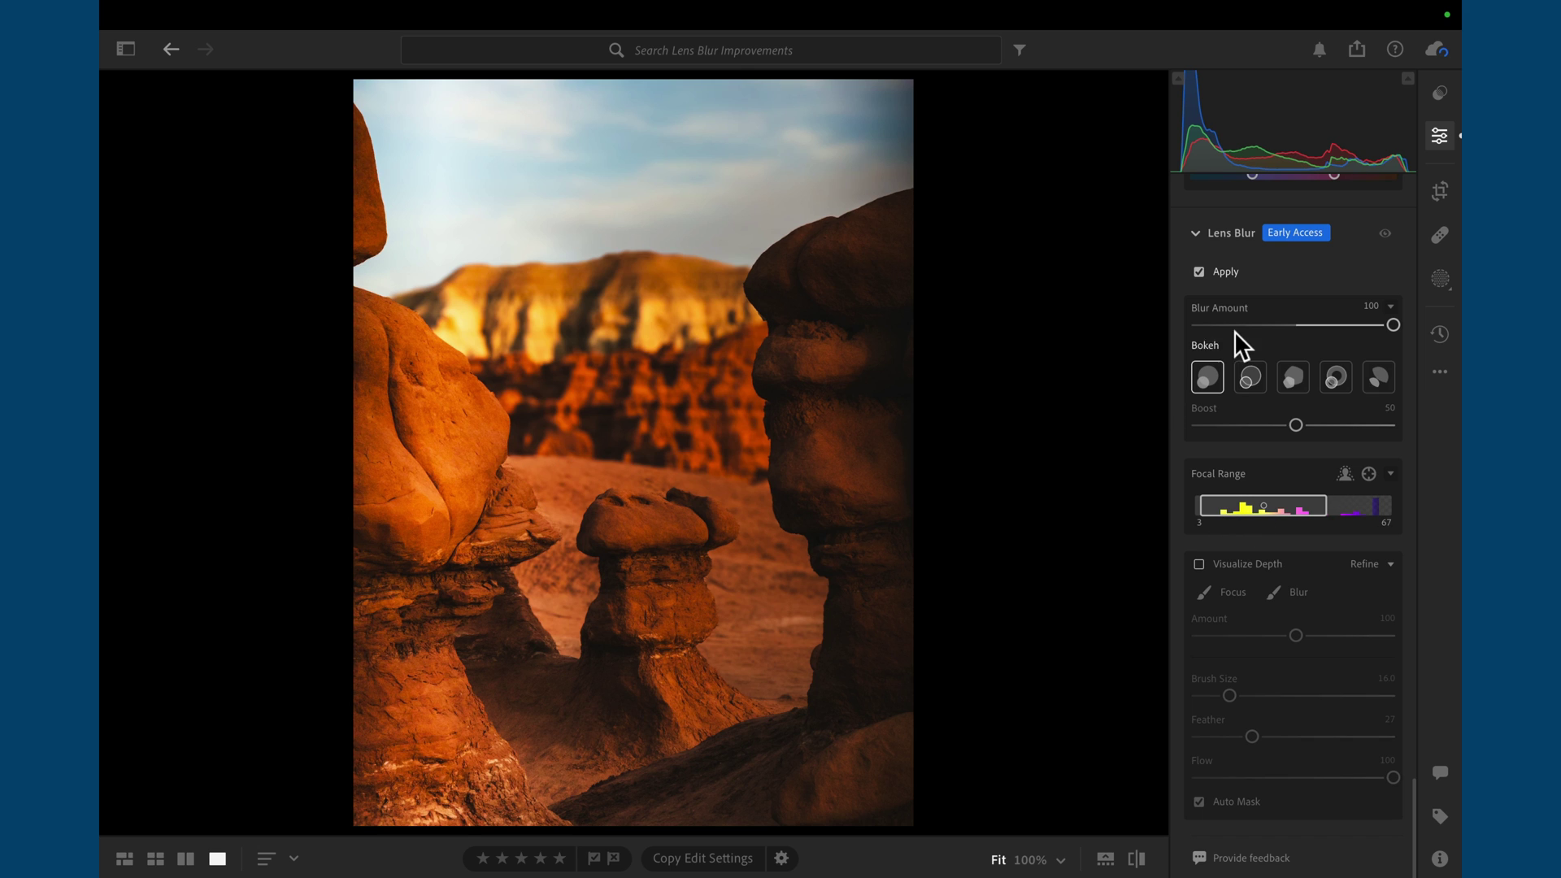
- Lower the goblin photo's Blur Amount, return it to 50, then settle on 34
left_click_drag(1392, 325, 1273, 344)
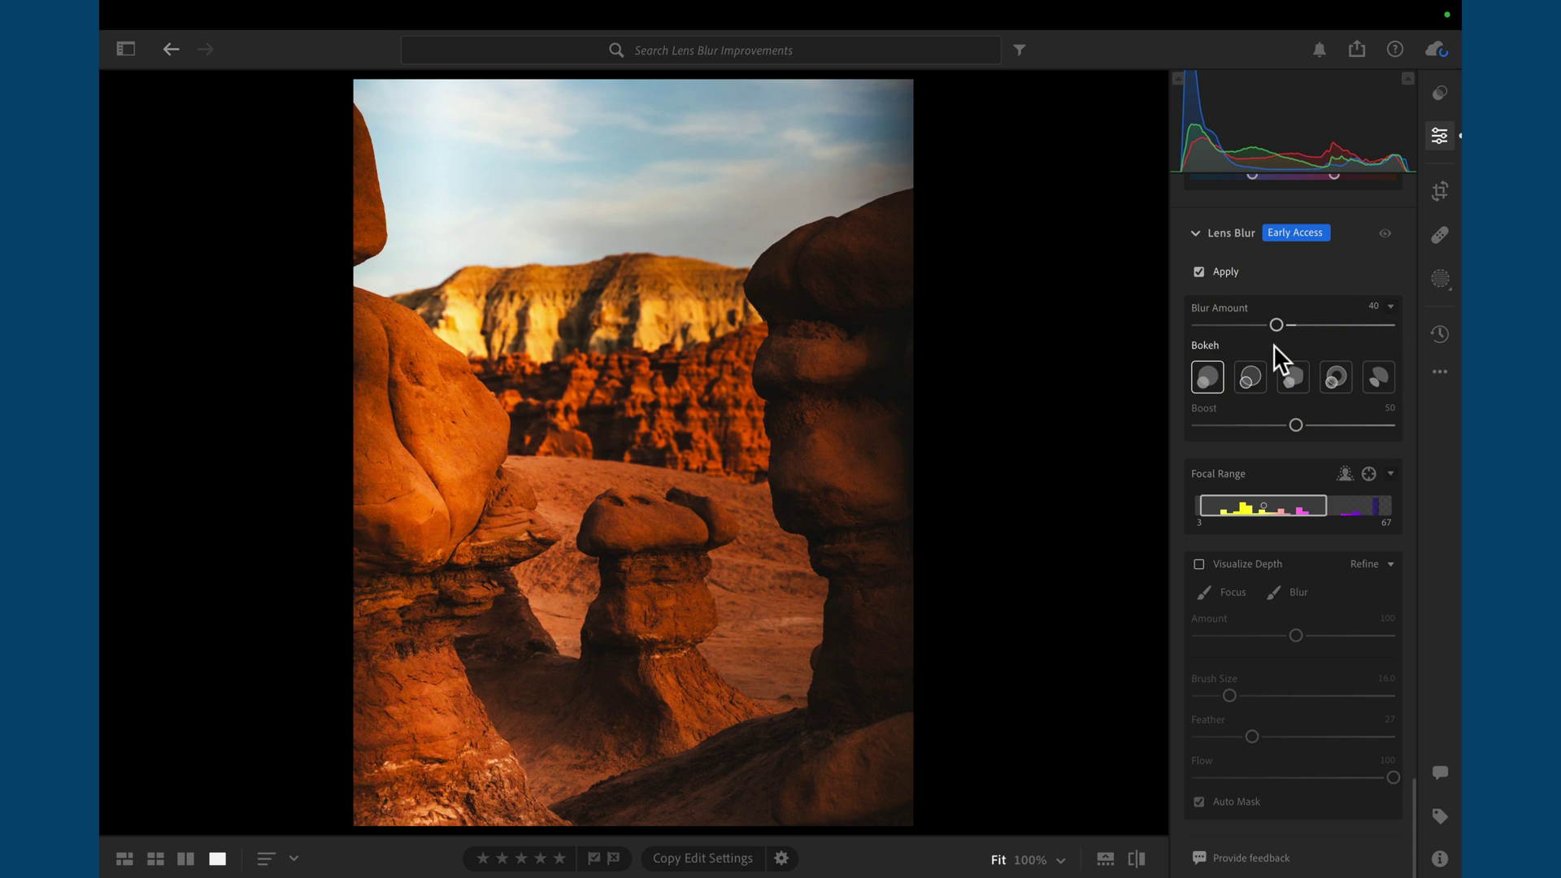
left_click_drag(1276, 324, 1301, 325)
left_click_drag(1292, 325, 1263, 325)
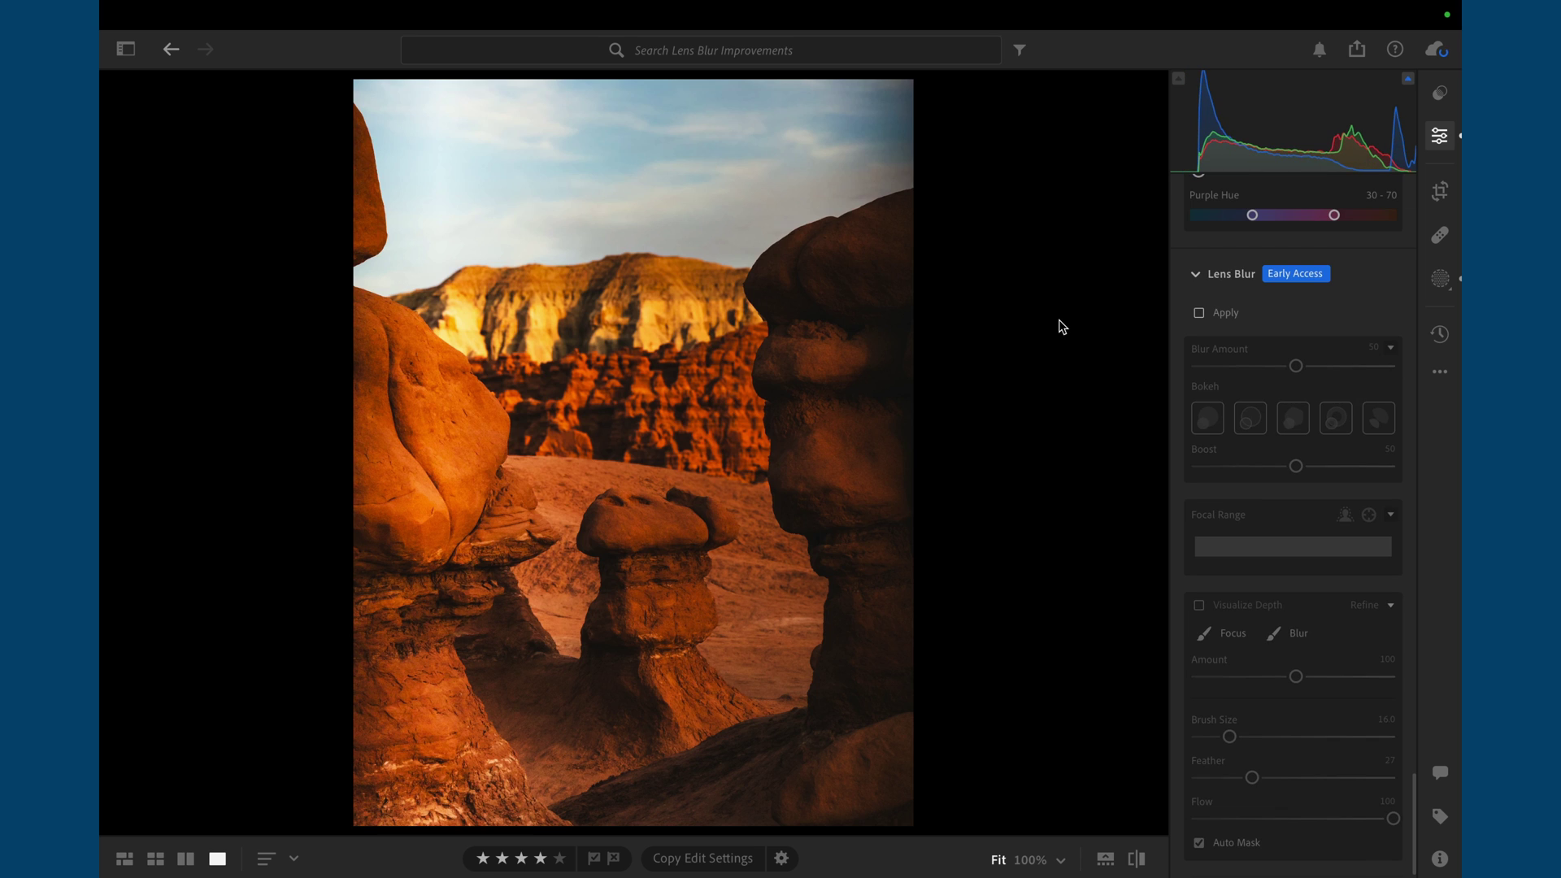
- Advance to the double arch photo and enable Lens Blur at 50, focal range 67–100
key("Right")
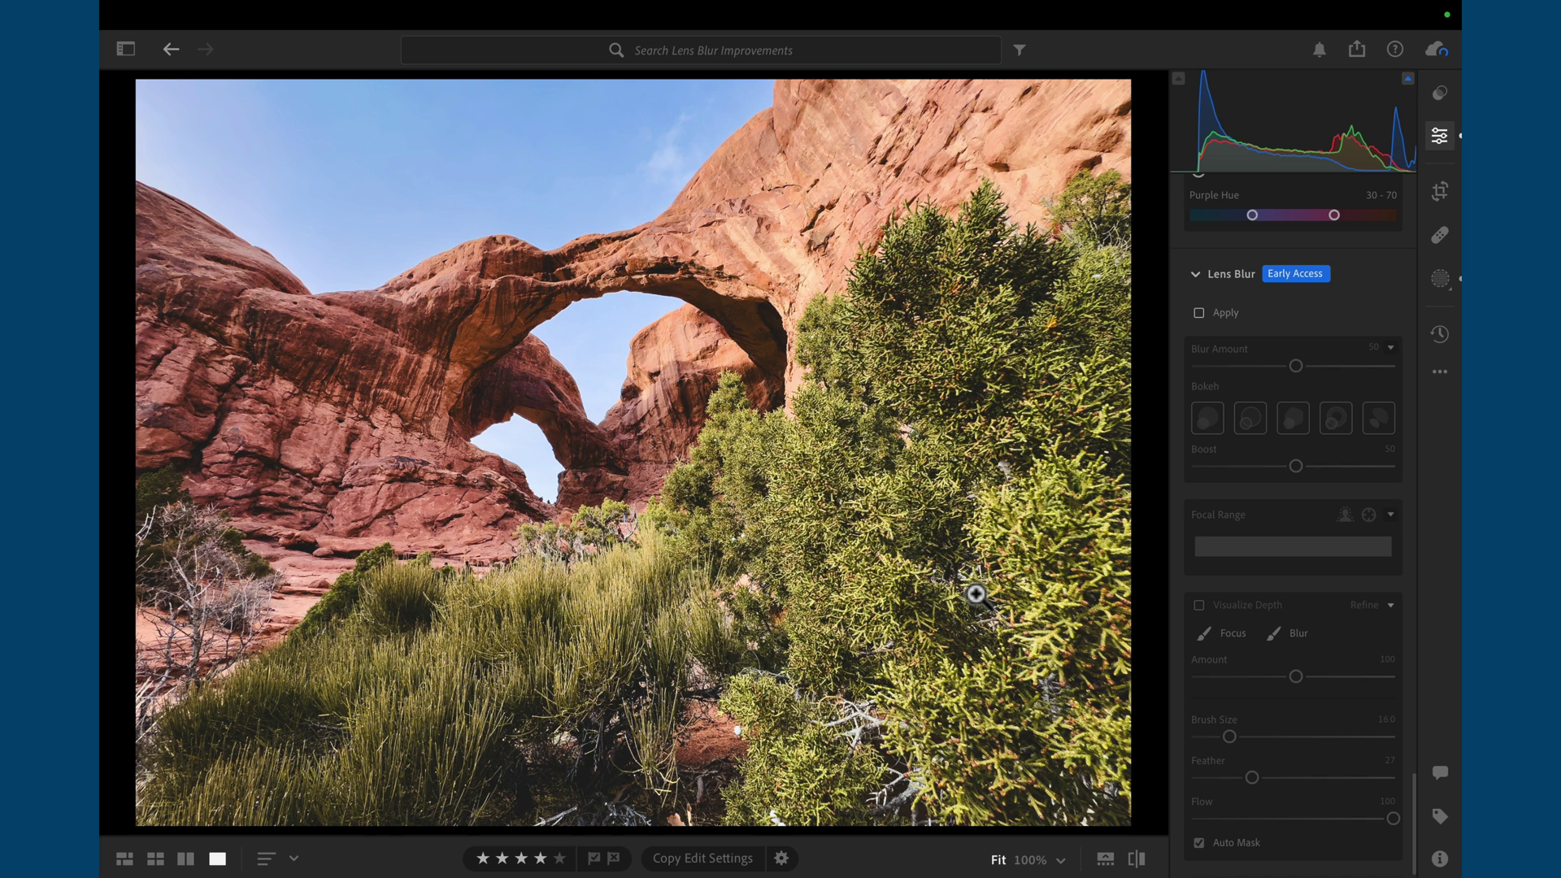
left_click(1209, 315)
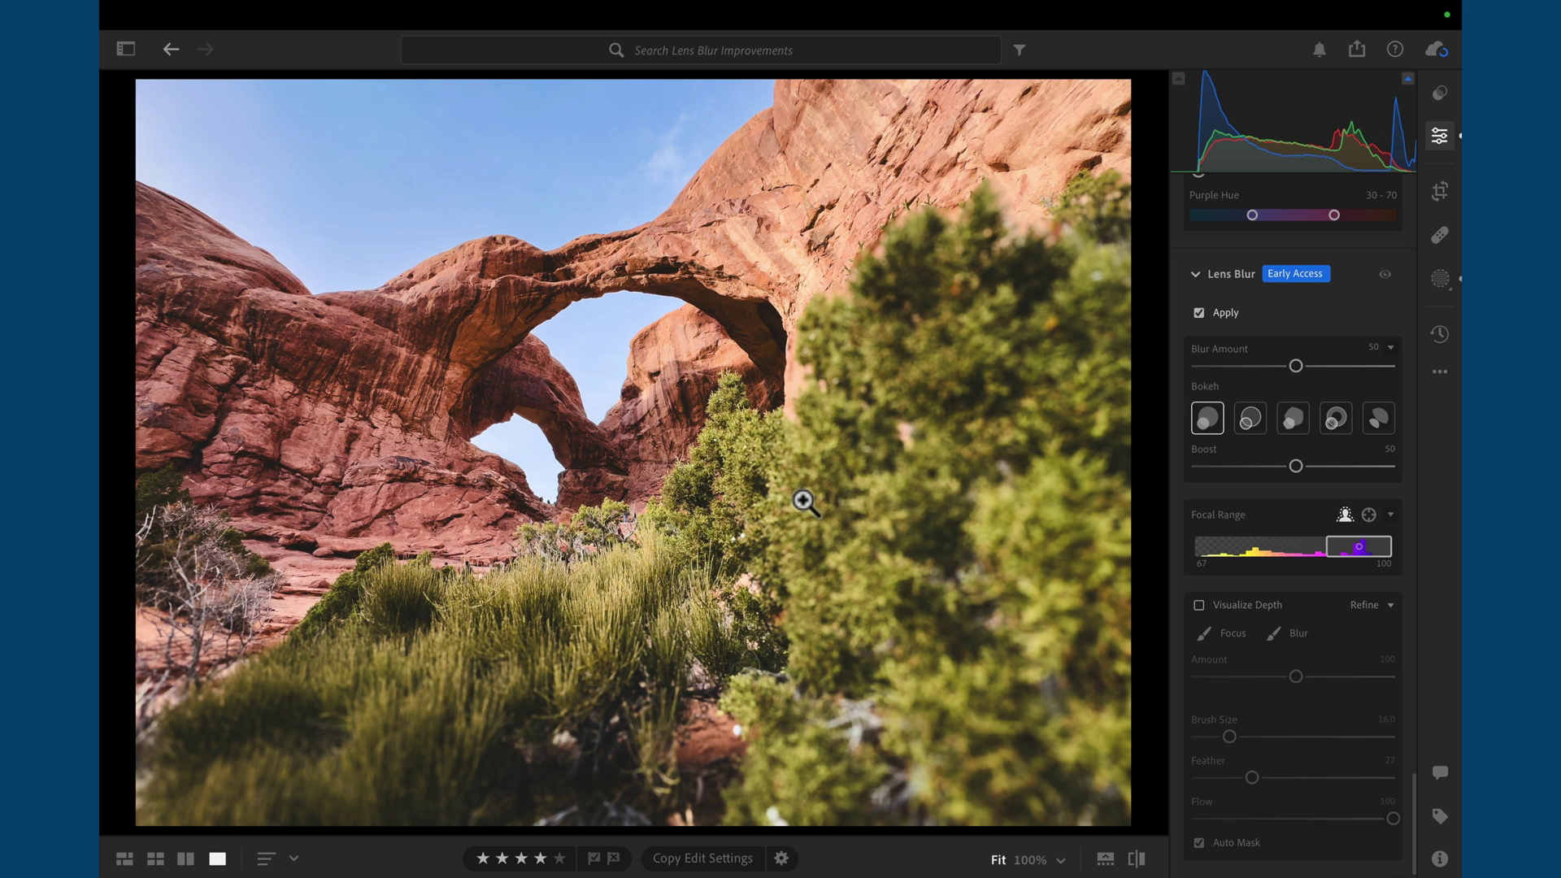
- Narrow the arch photo's Lens Blur focal range to 87–100 so the foreground bushes blur
mouse_move(1327, 561)
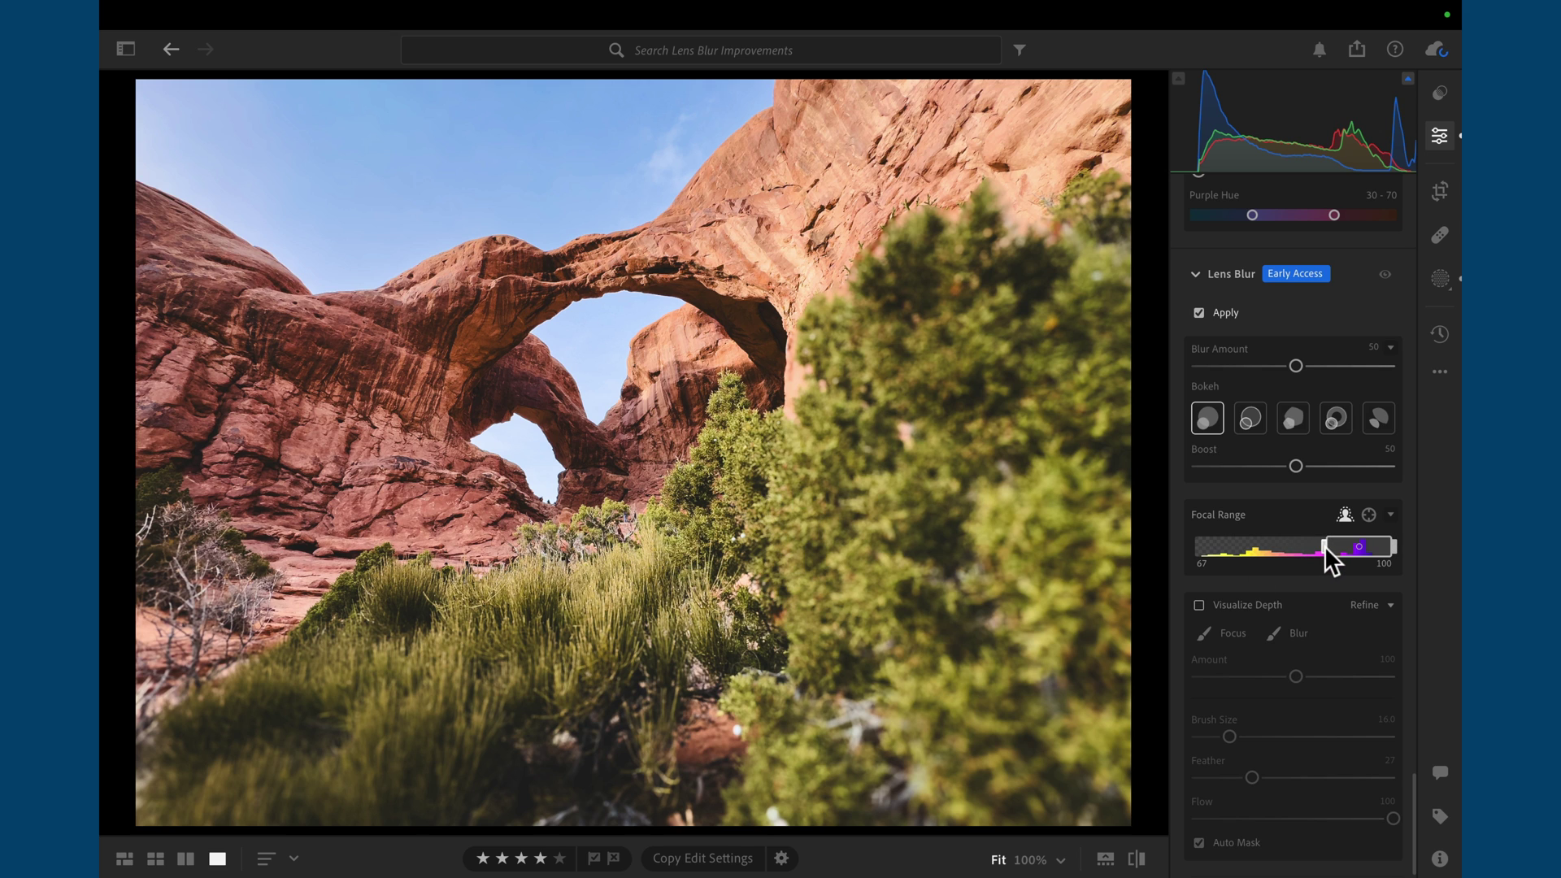
mouse_move(1327, 556)
left_mouse_down()
mouse_move(1227, 554)
mouse_move(1362, 550)
left_mouse_up()
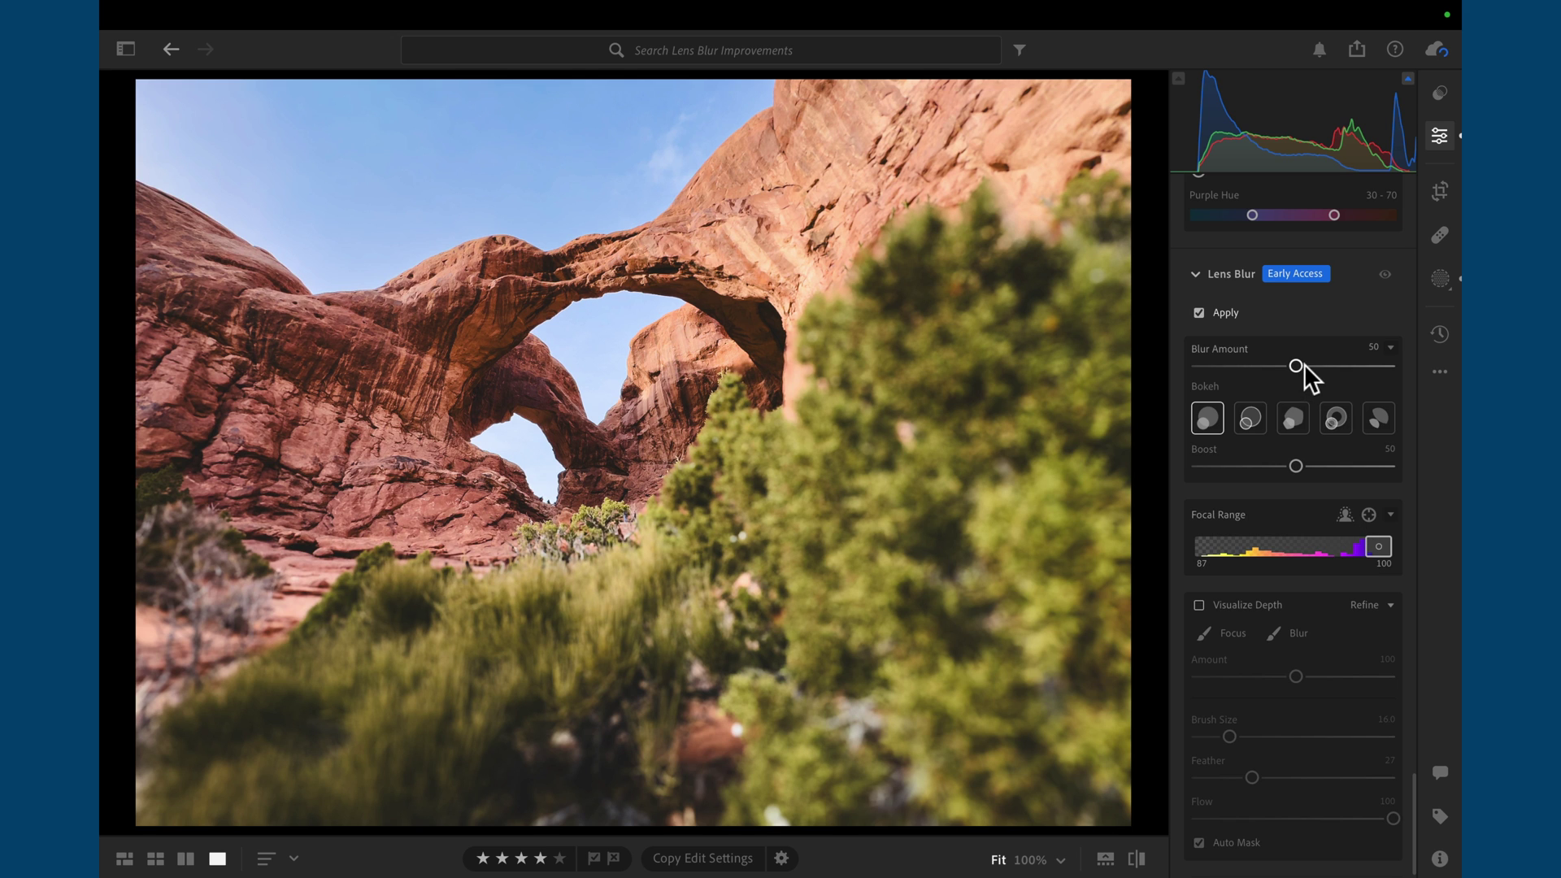
- Preview the arch photo's Blur Amount at 100, then settle it at a subtle 10
left_click_drag(1295, 365, 1226, 387)
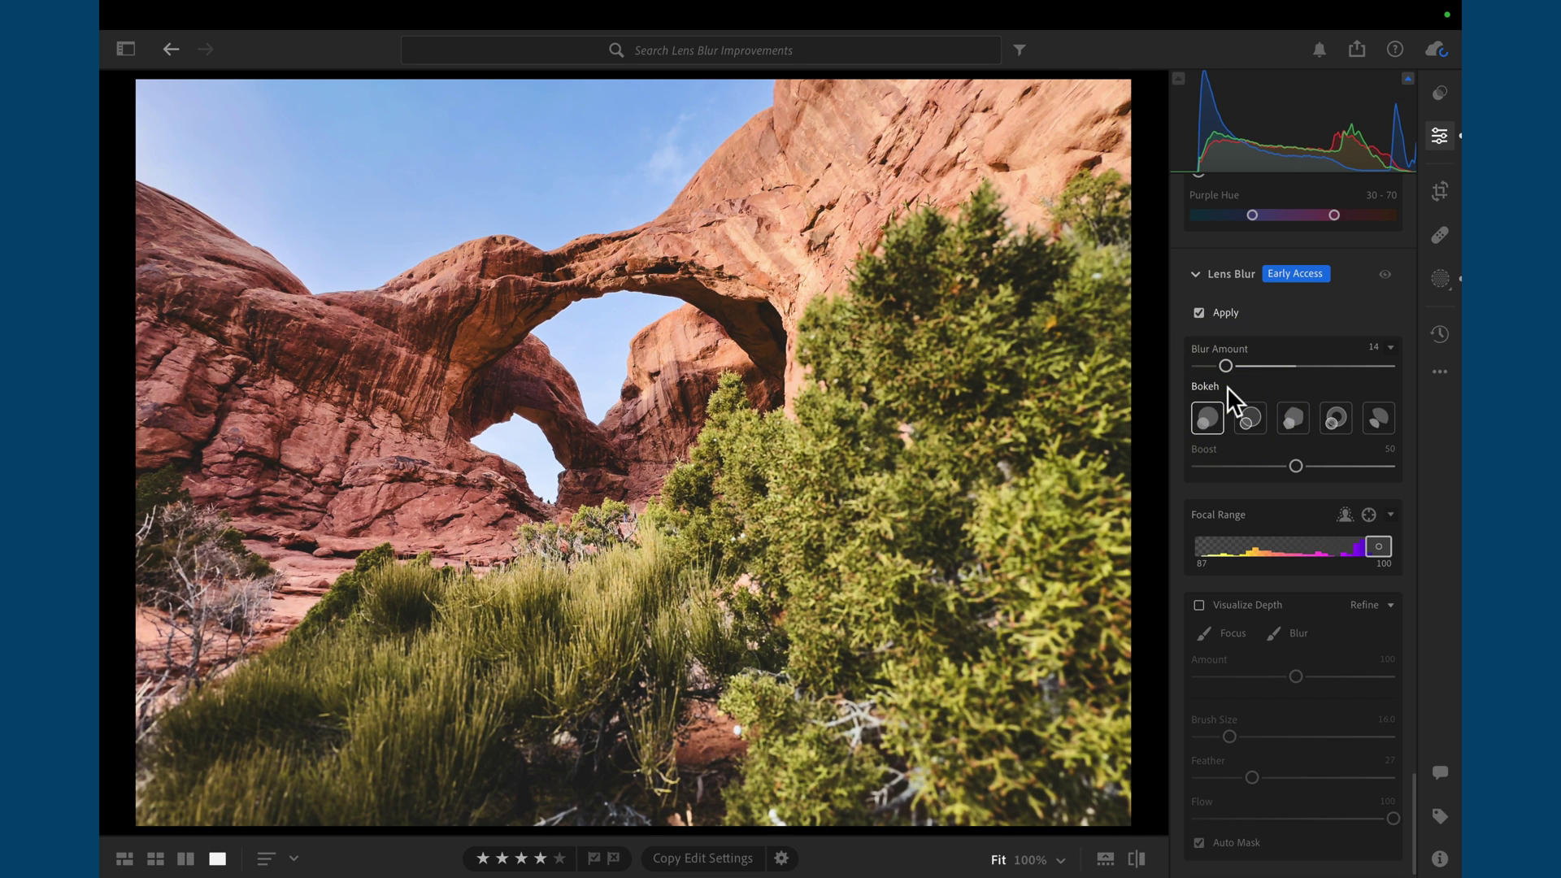
left_click_drag(1225, 366, 1217, 368)
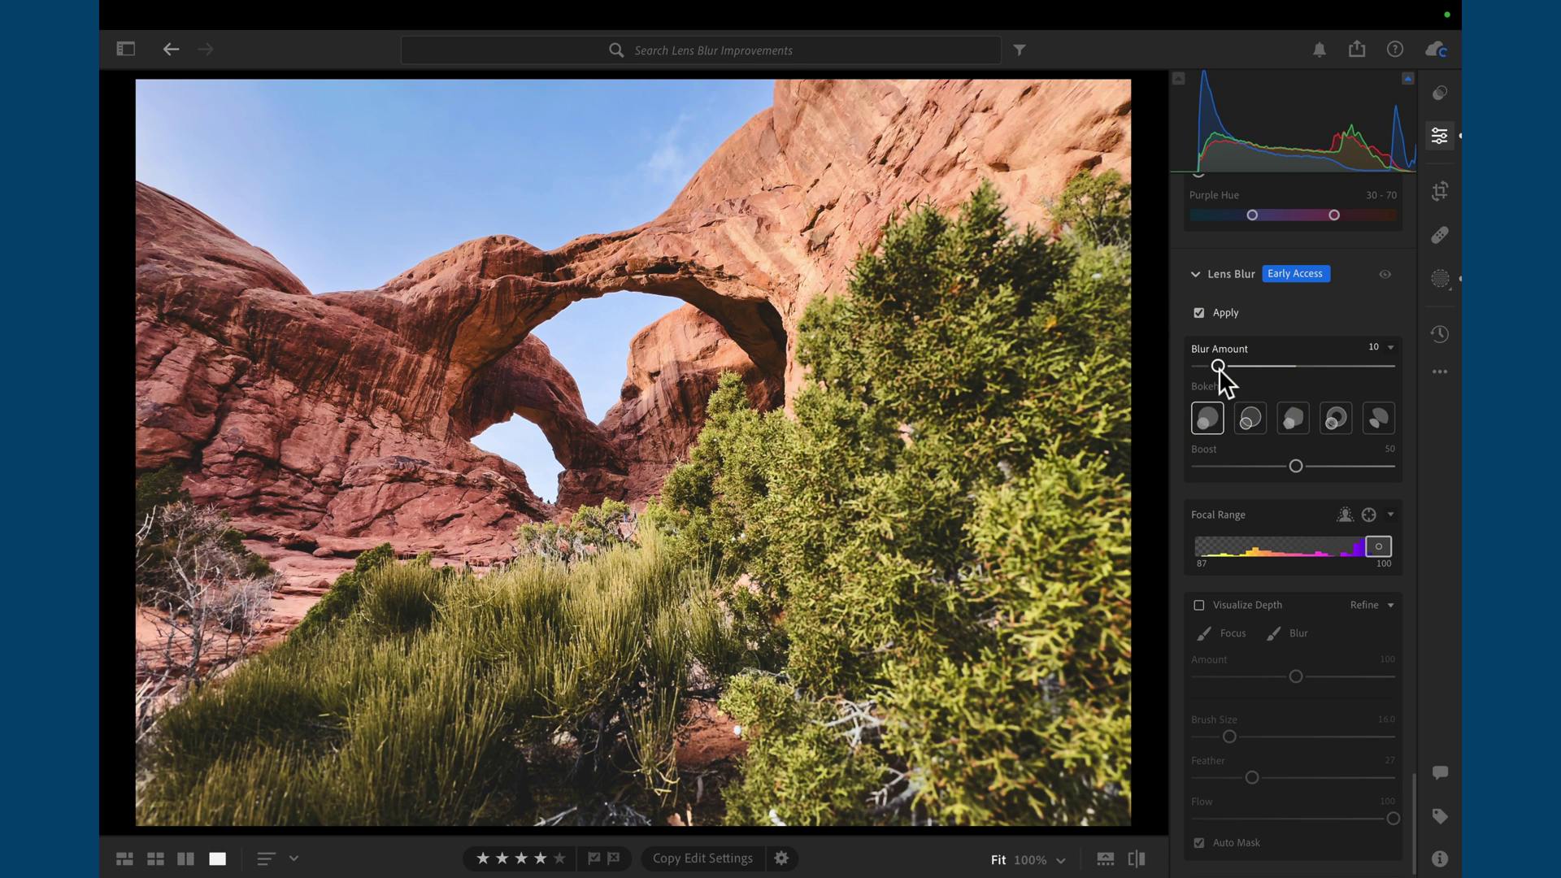
left_click(1383, 275)
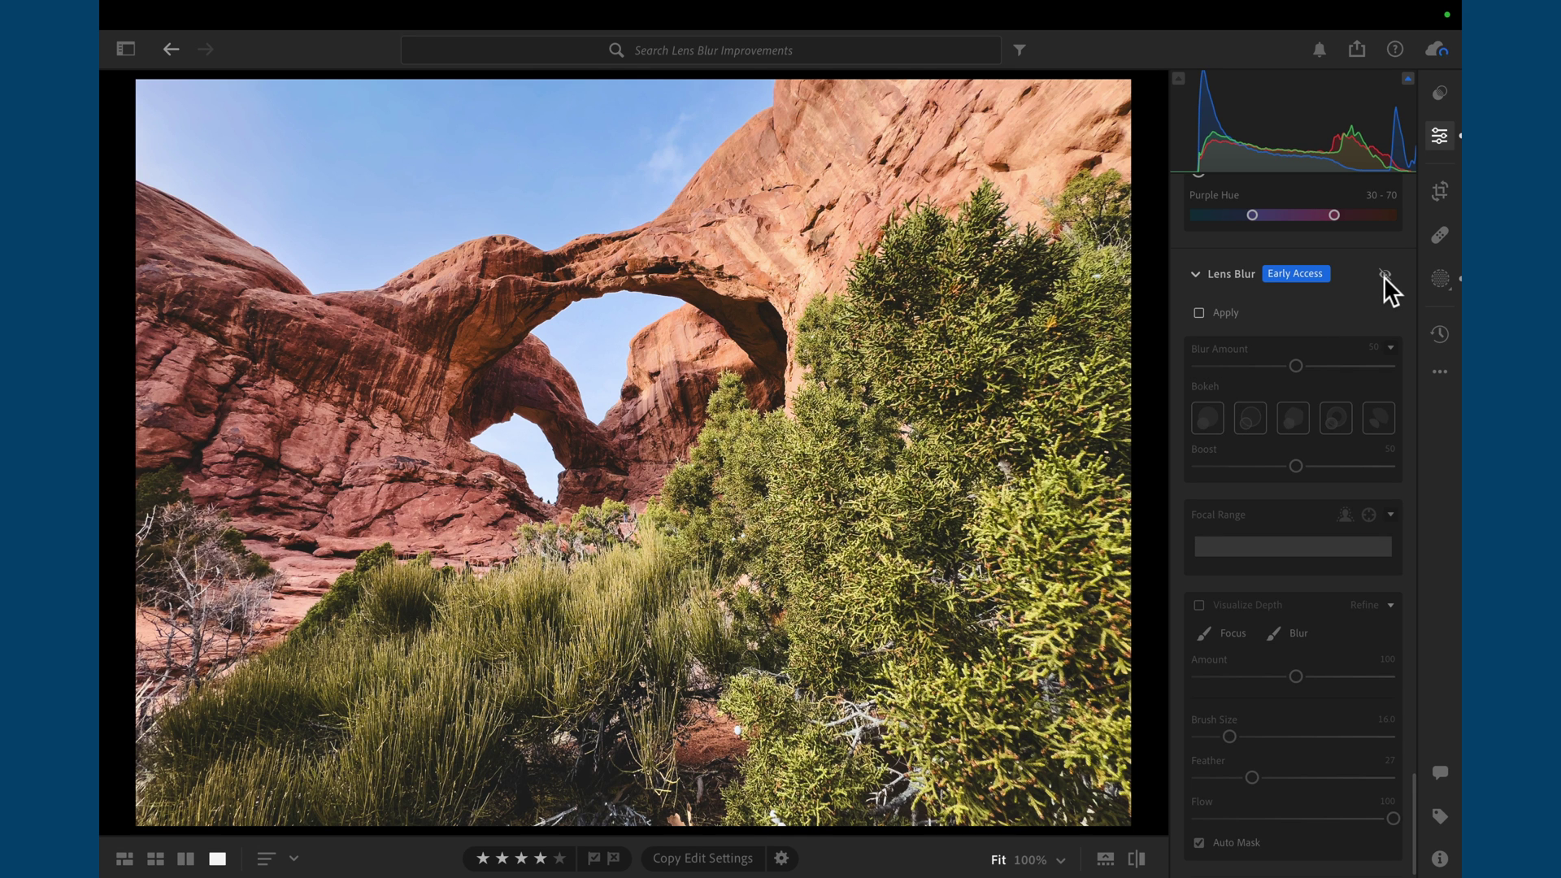
left_click(1384, 275)
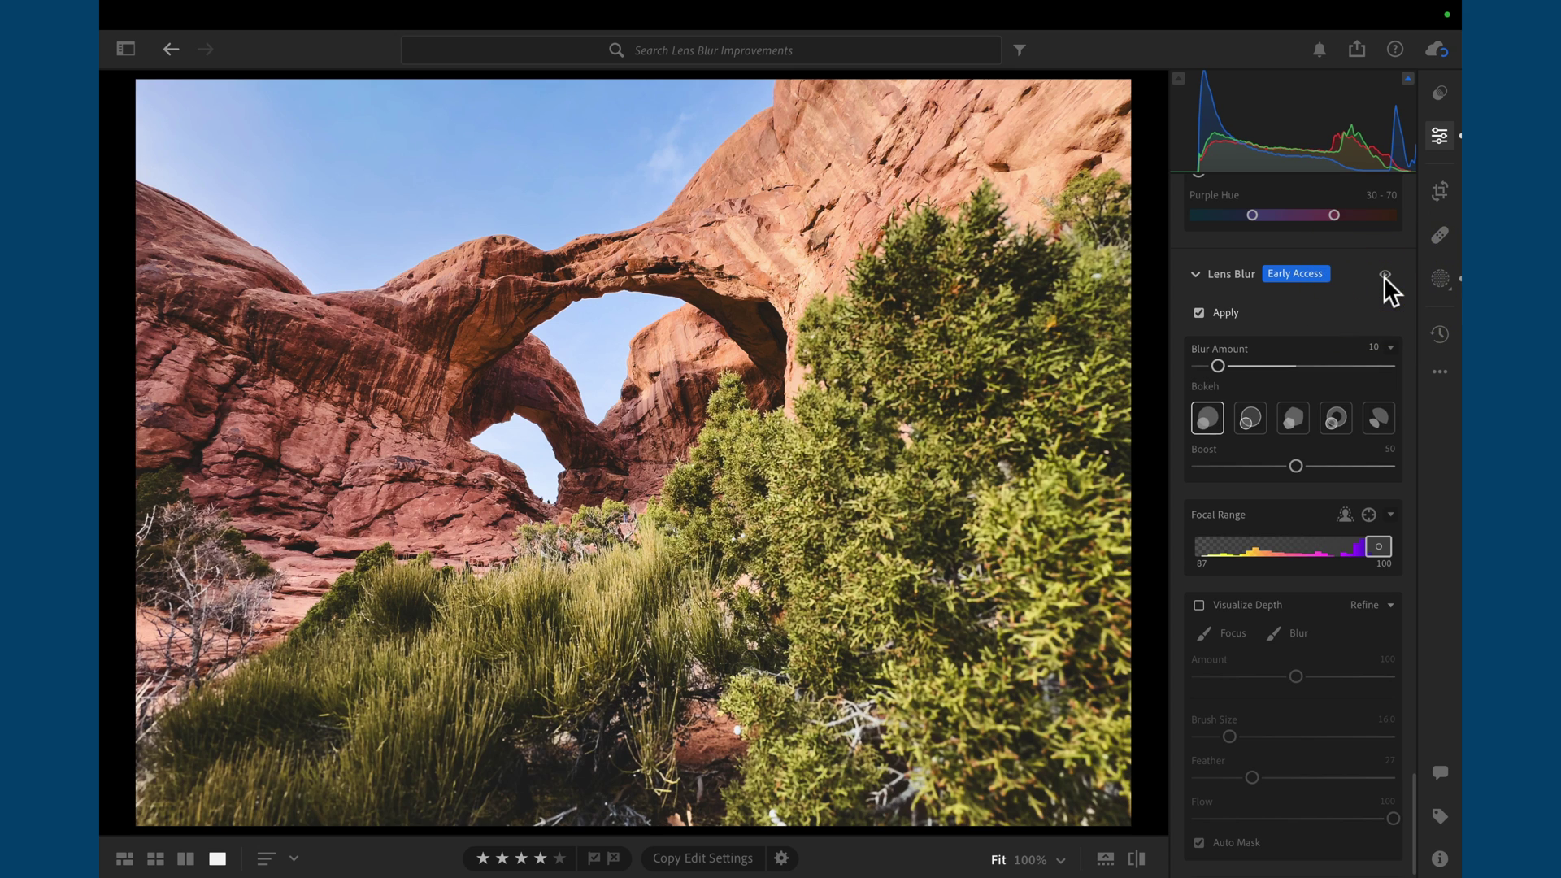